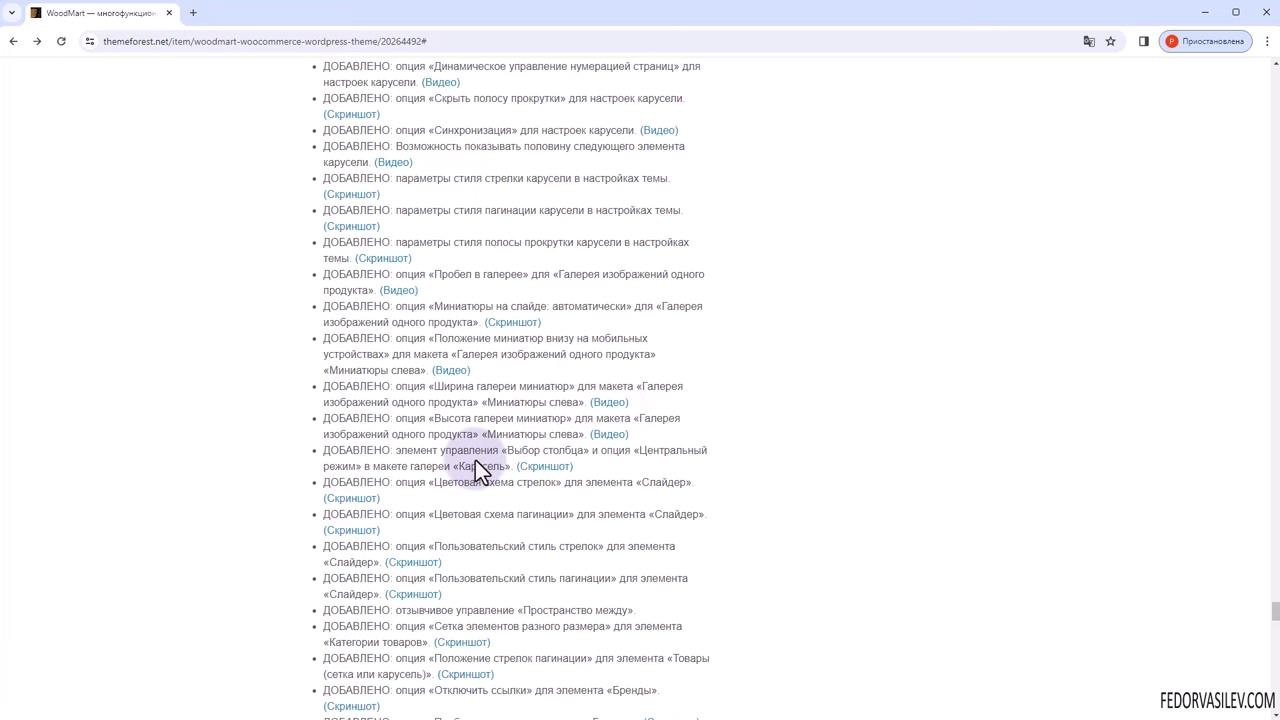
# Open the three version 7.4 changelog videos on bottom thumbnails on mobile, thumbnail gallery width and thumbnail gallery height in new tabs.
pyautogui.scroll(4, 478, 468)
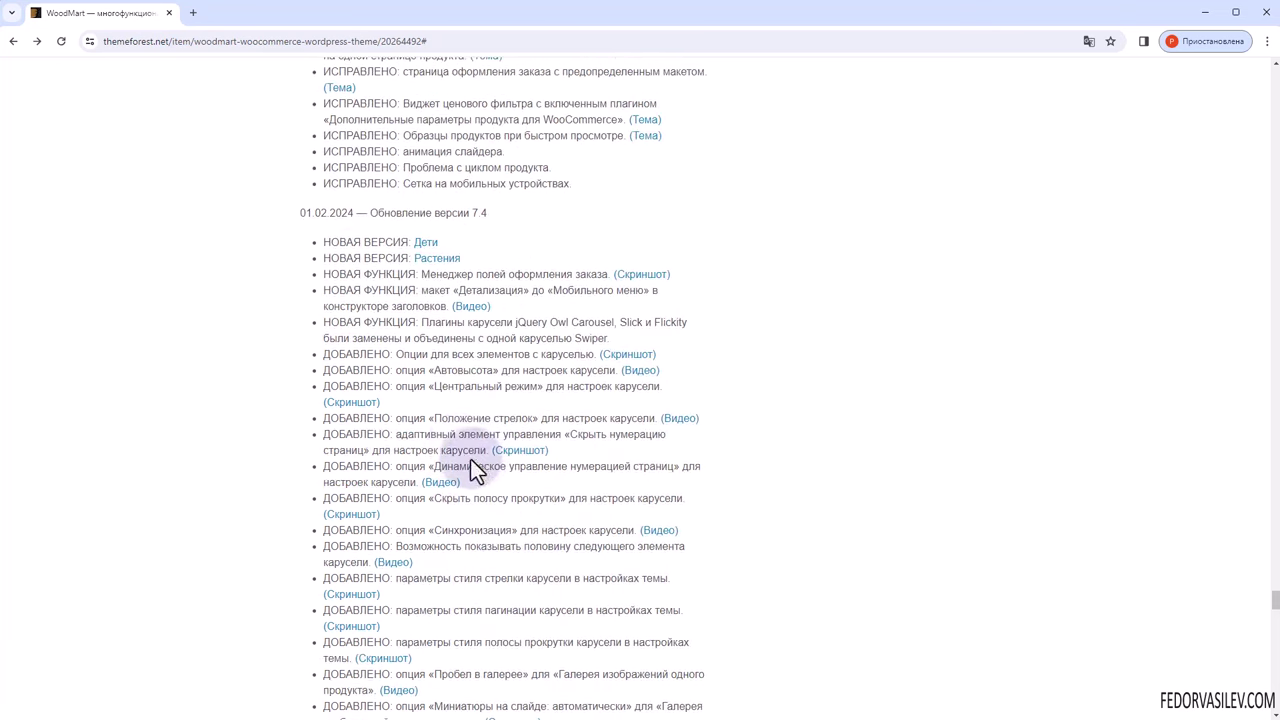
pyautogui.scroll(1, 556, 416)
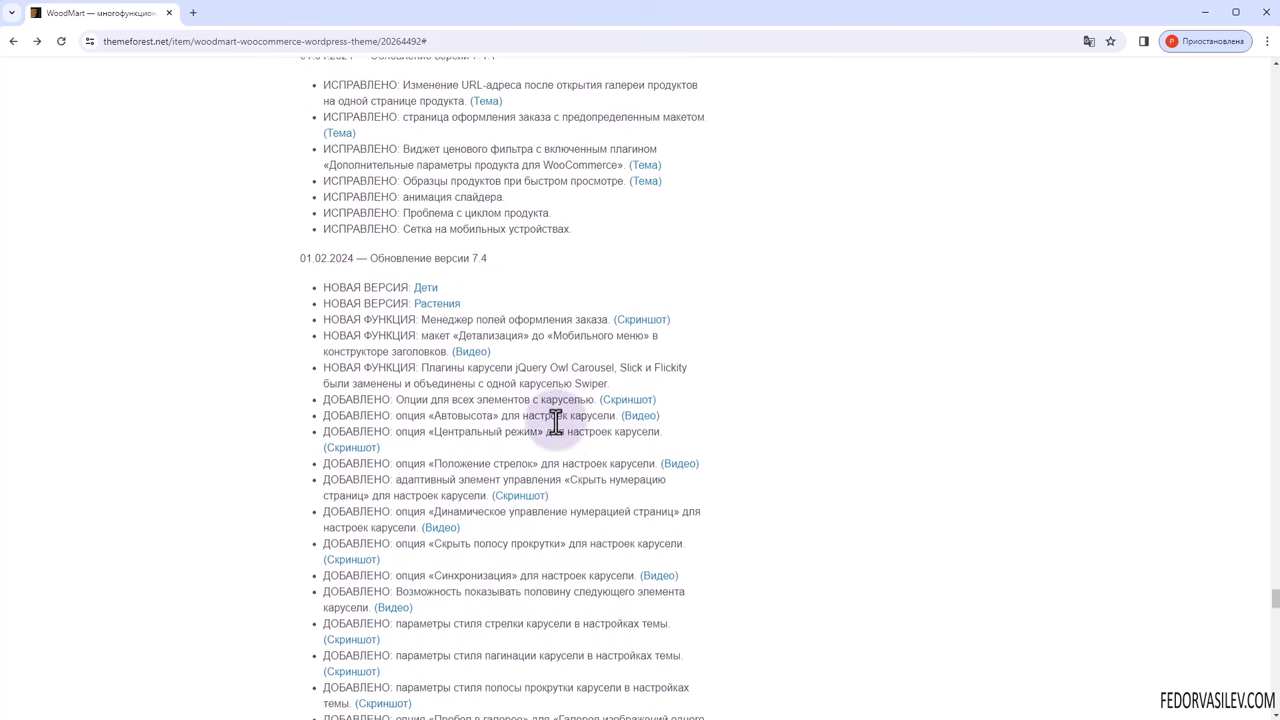
pyautogui.scroll(1, 556, 420)
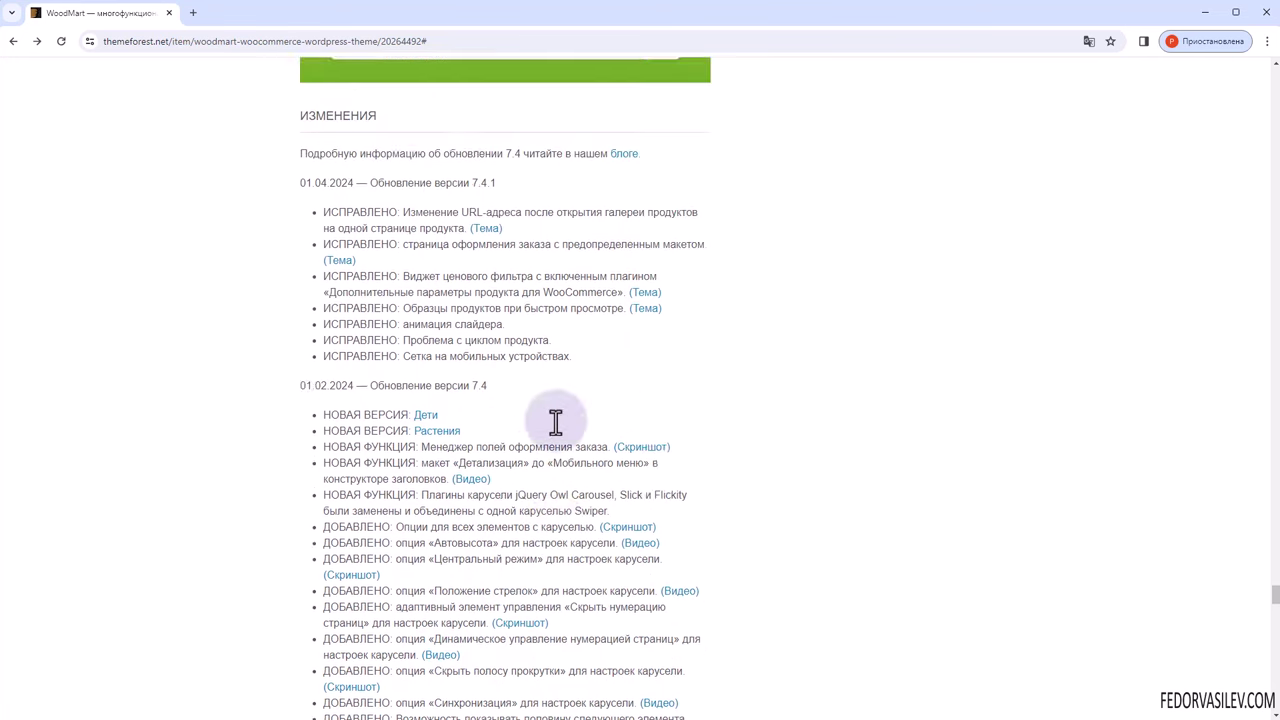
pyautogui.scroll(-2, 556, 420)
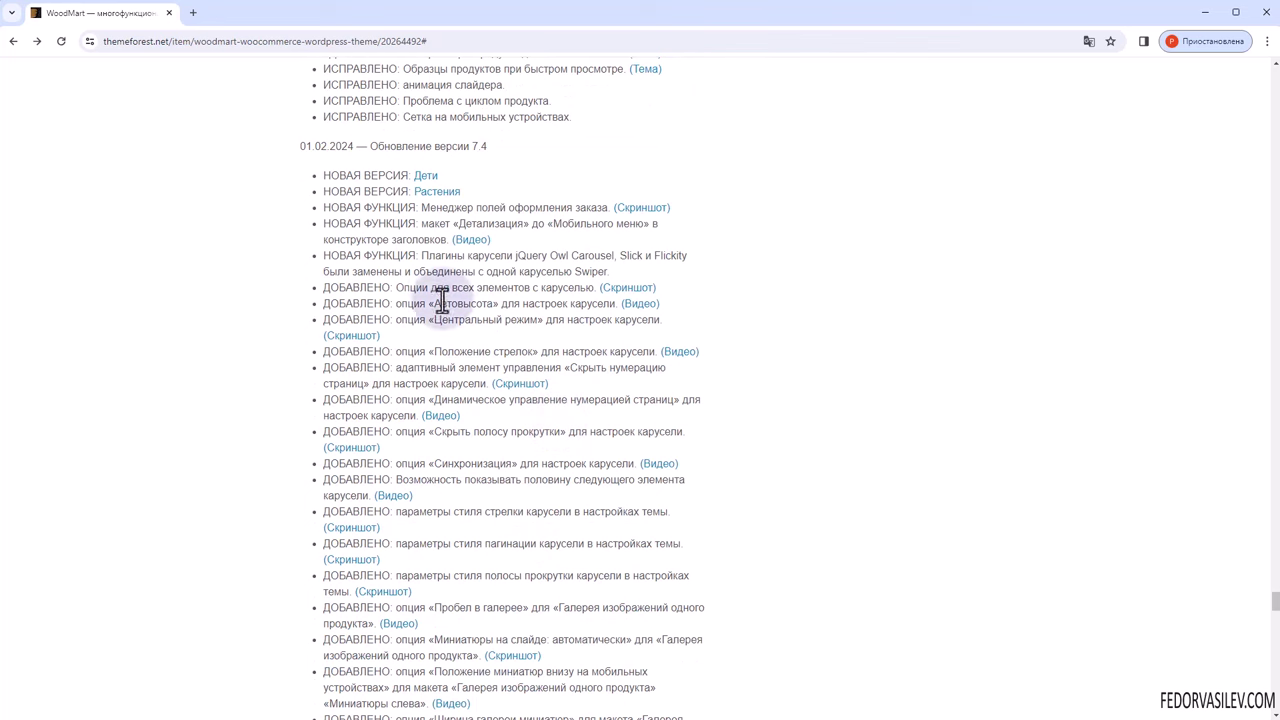
pyautogui.scroll(-4, 470, 305)
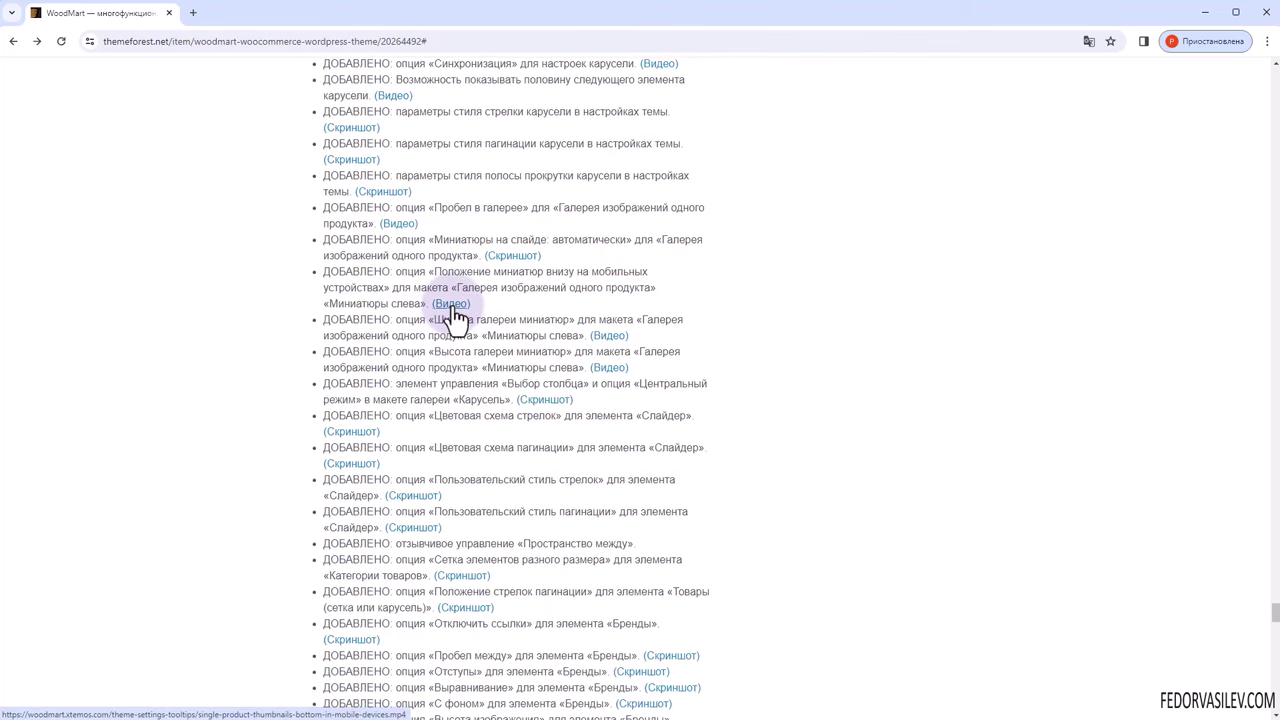
pyautogui.rightClick(452, 308)
pyautogui.click(485, 319)
pyautogui.rightClick(611, 345)
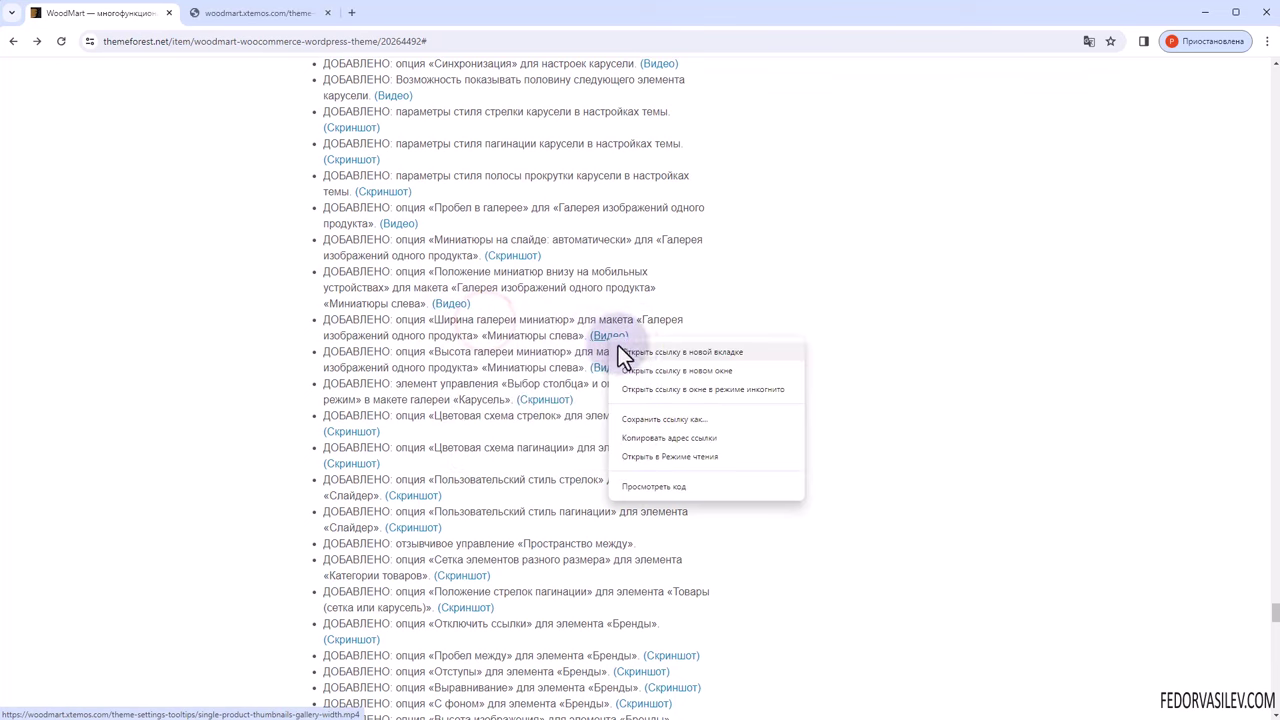
pyautogui.click(632, 350)
pyautogui.rightClick(611, 367)
pyautogui.click(635, 378)
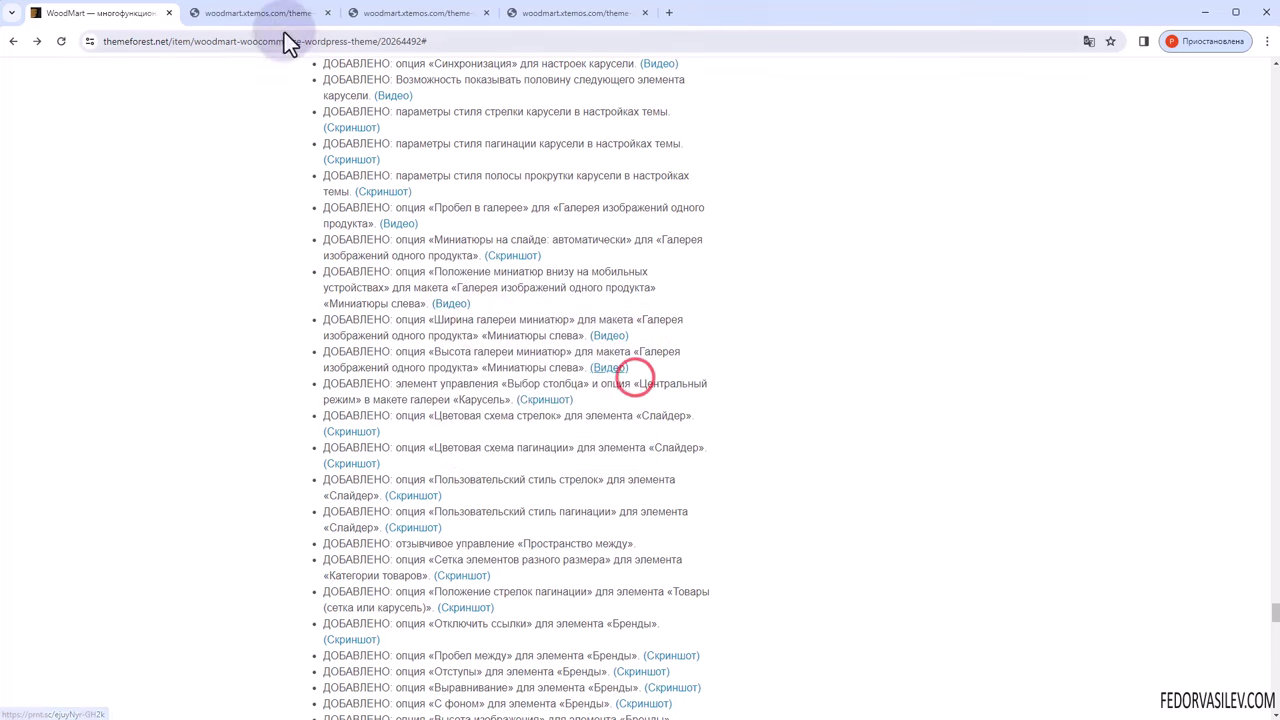
# Play the demo videos of the product gallery thumbnail options, including the thumbnails-at-bottom layout for mobile devices.
pyautogui.click(245, 12)
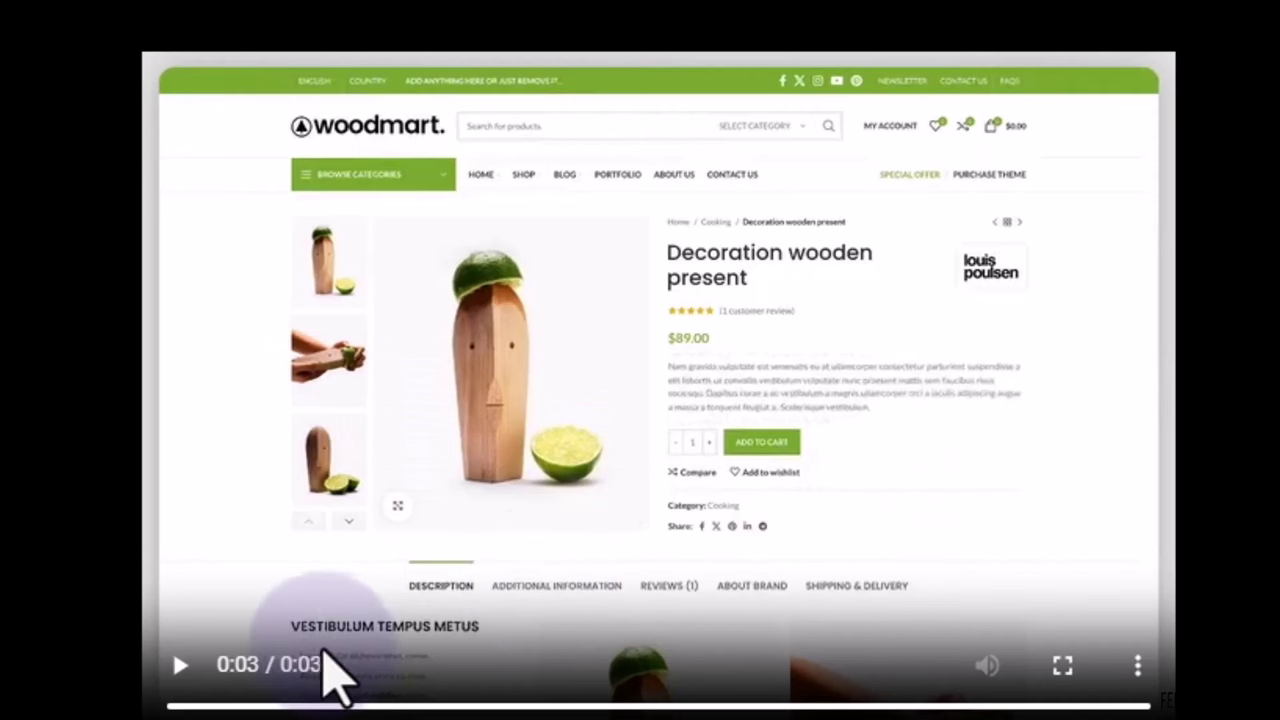
pyautogui.click(180, 665)
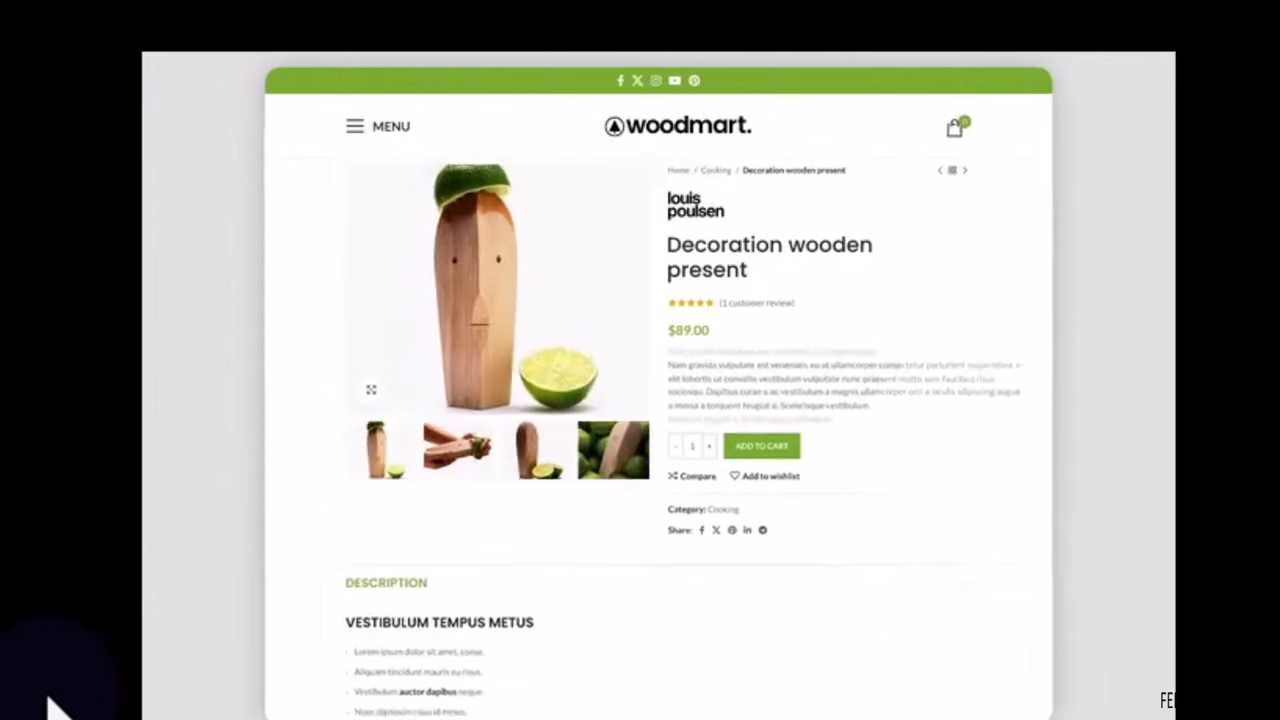
pyautogui.moveTo(160, 688)
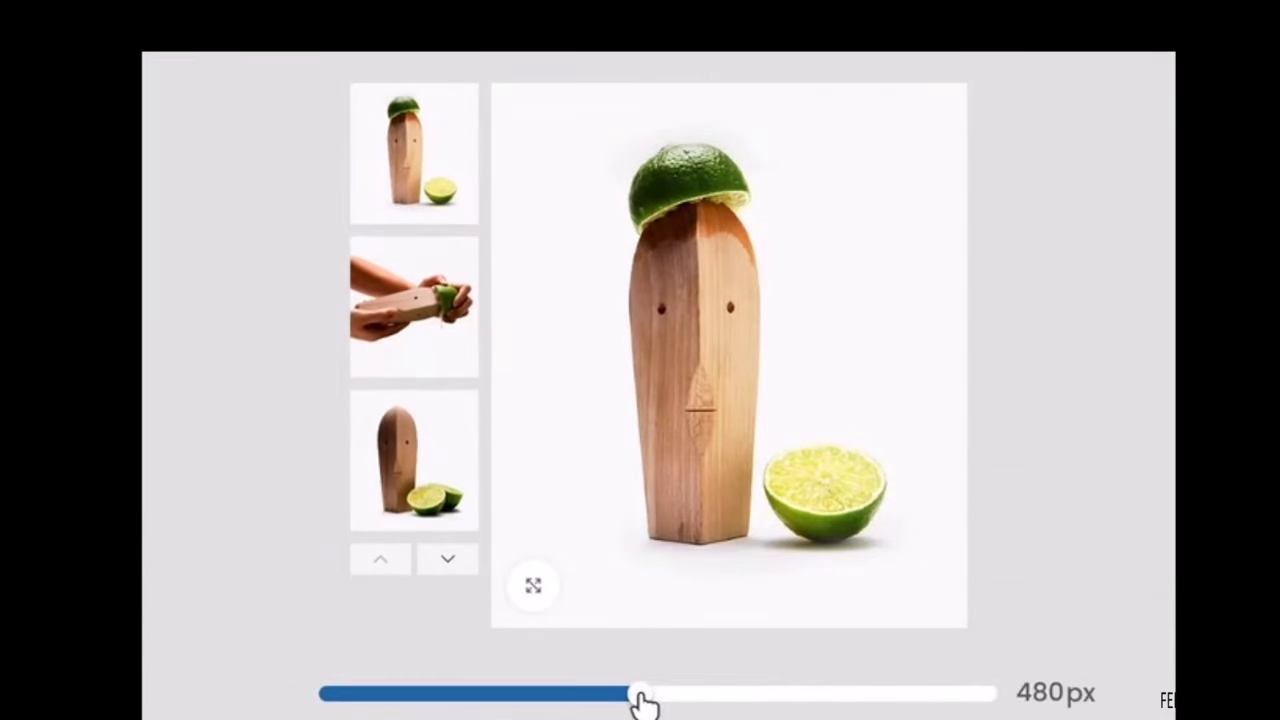
pyautogui.click(94, 13)
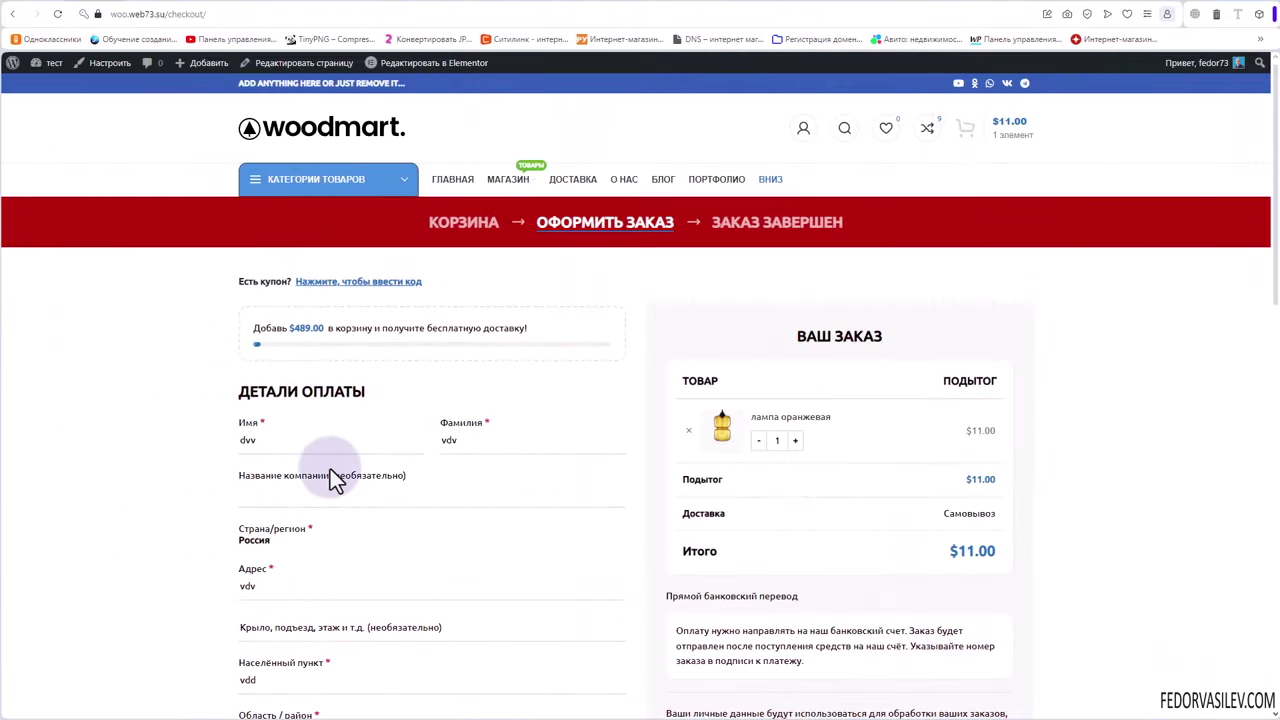
# Examine the full set of billing fields on the store's checkout page, from the first name to the order notes.
pyautogui.scroll(-1, 329, 468)
pyautogui.scroll(-1, 333, 470)
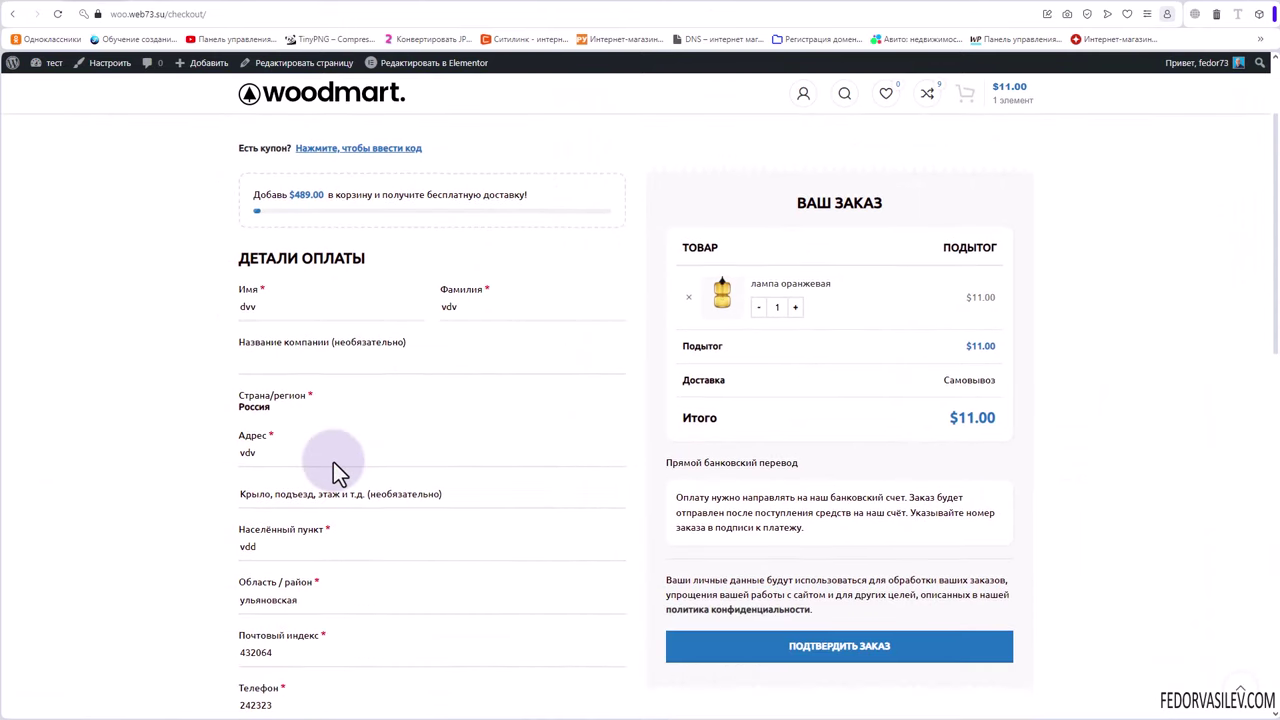
pyautogui.scroll(-2, 290, 430)
pyautogui.scroll(4, 257, 300)
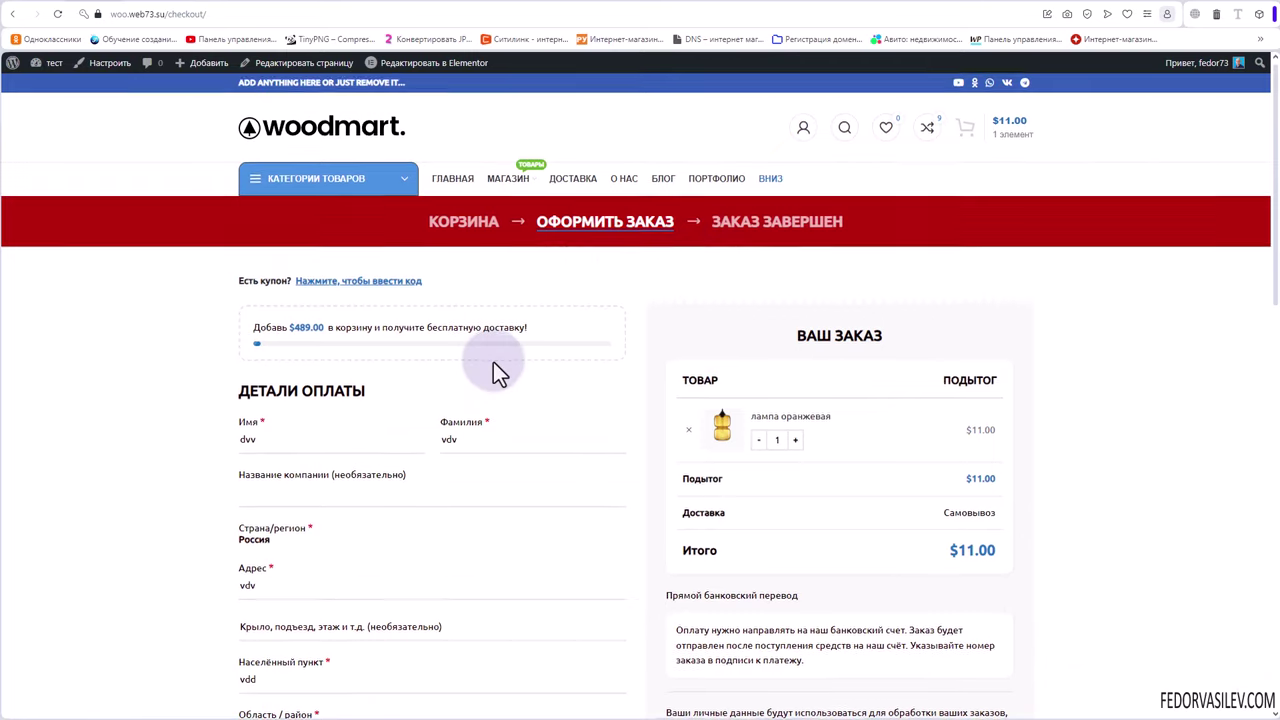
pyautogui.scroll(-4, 485, 355)
pyautogui.click(264, 181)
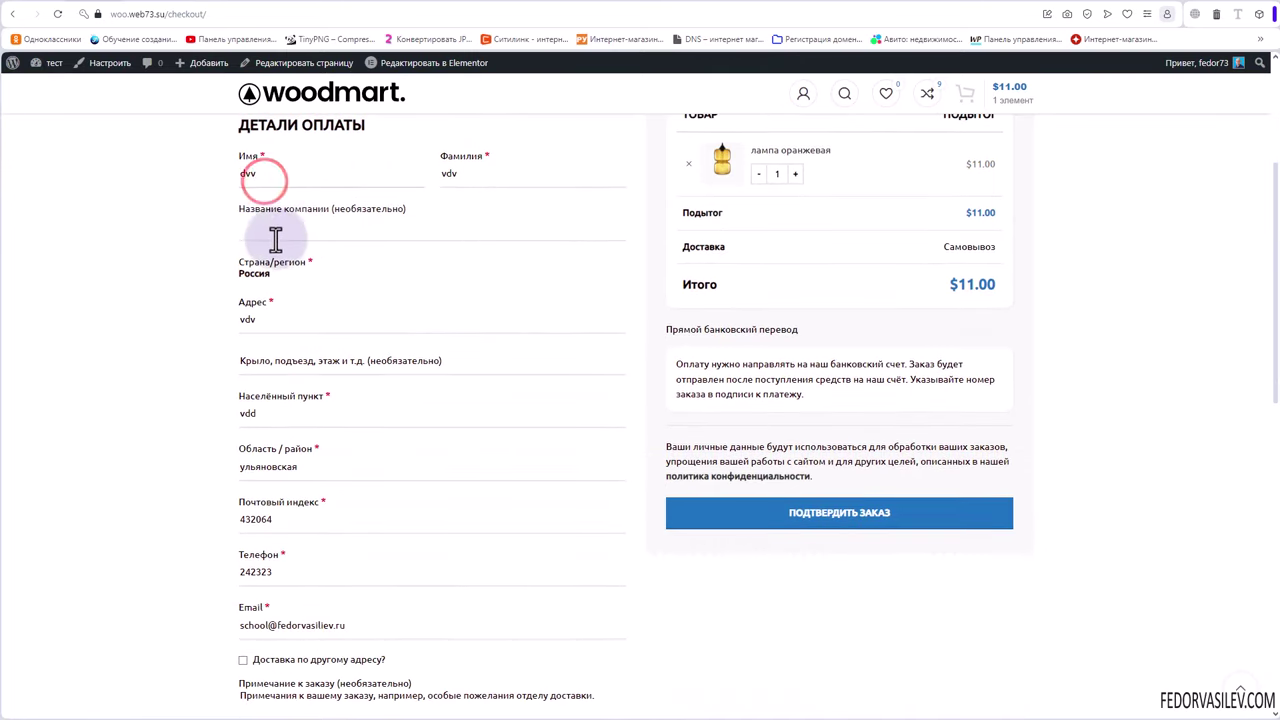
pyautogui.scroll(-3, 283, 345)
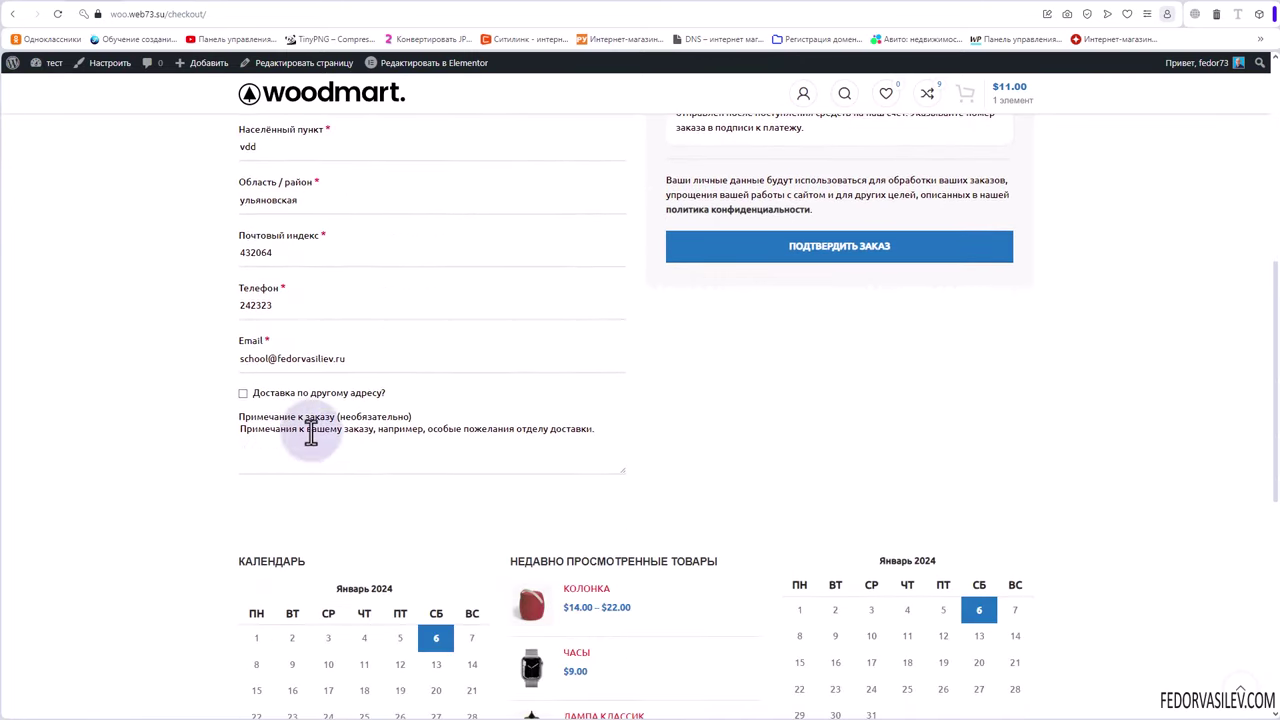
pyautogui.scroll(3, 329, 437)
pyautogui.scroll(1, 303, 499)
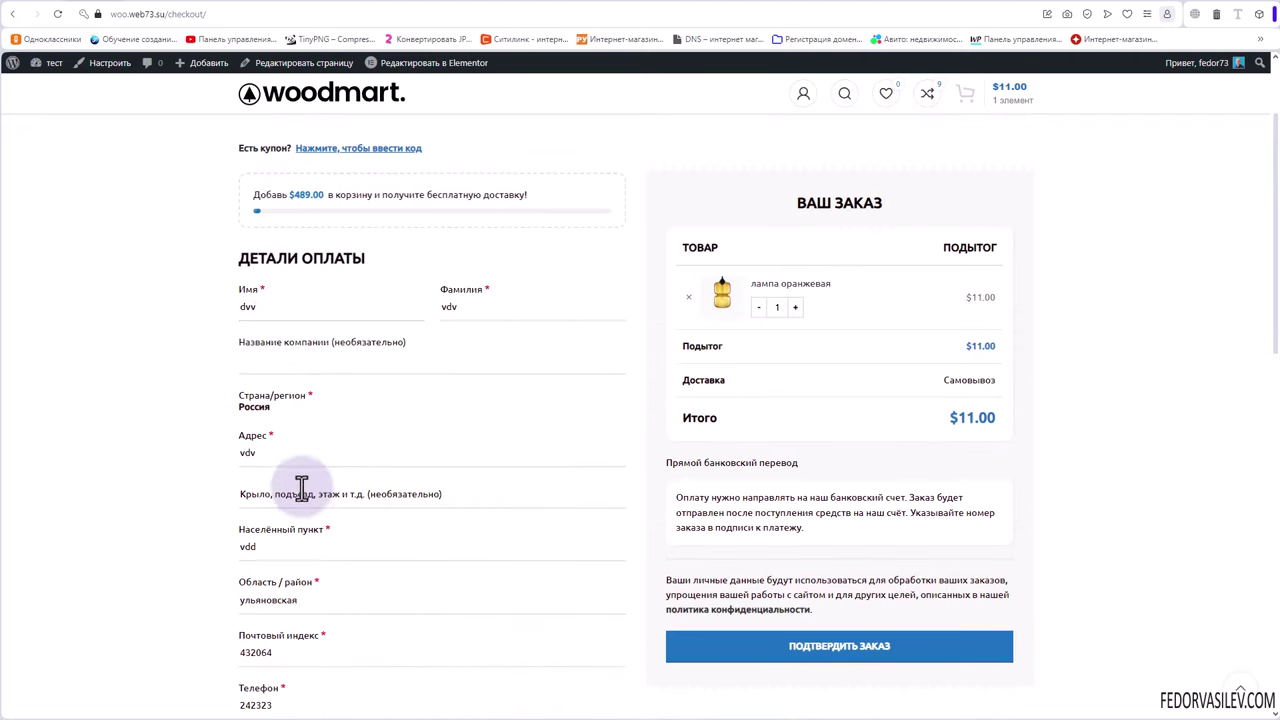
# Enable the Checkout fields manager in the theme's shop checkout settings and save the settings.
pyautogui.click(12, 14)
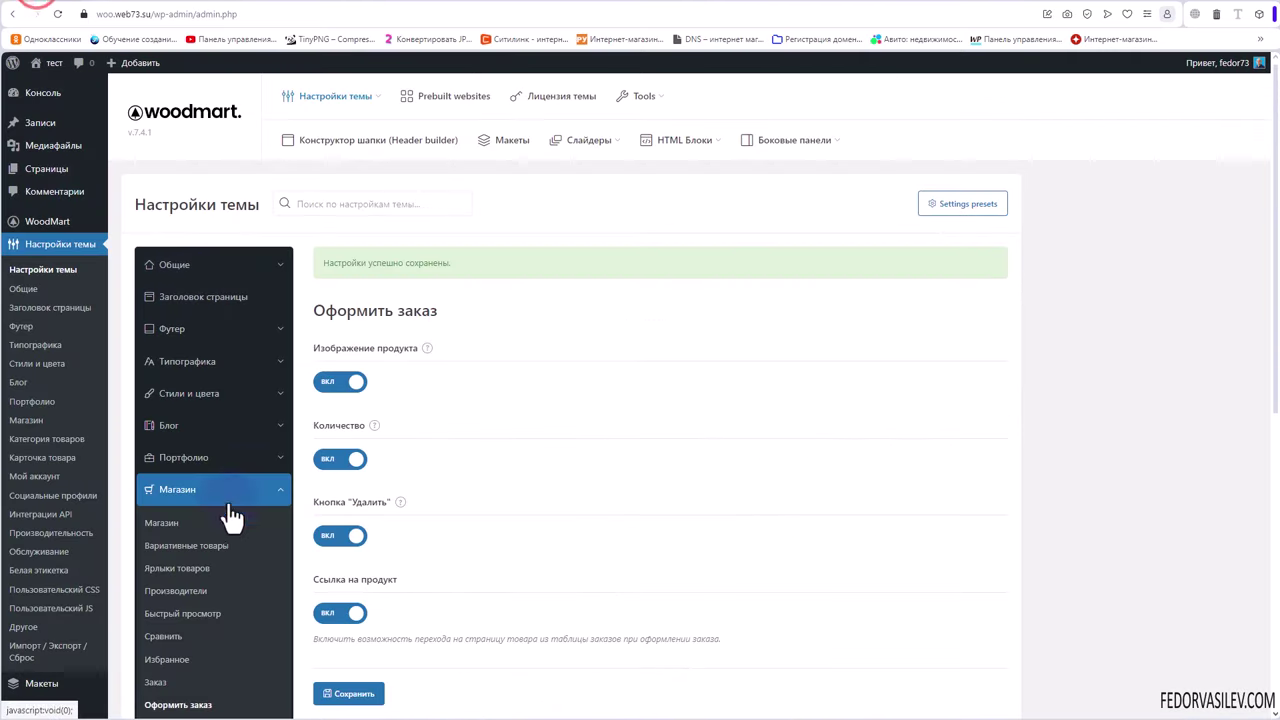
pyautogui.scroll(-3, 183, 495)
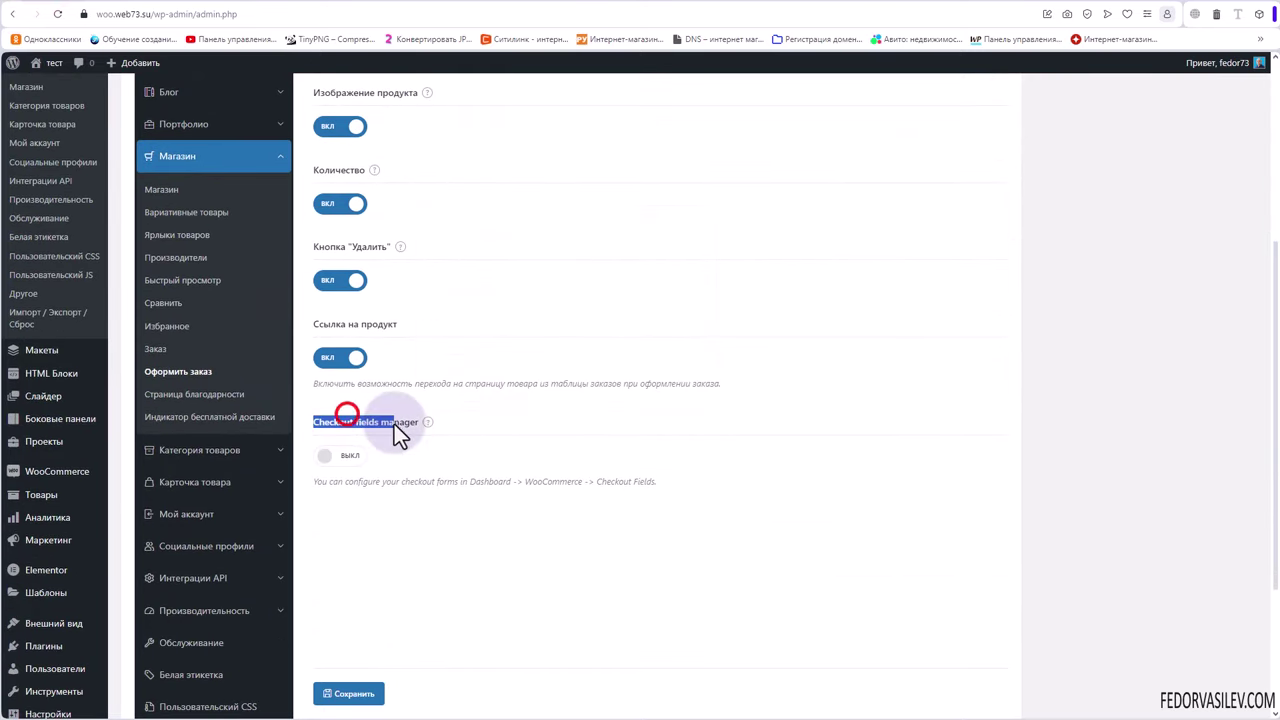
pyautogui.click(328, 456)
pyautogui.click(357, 693)
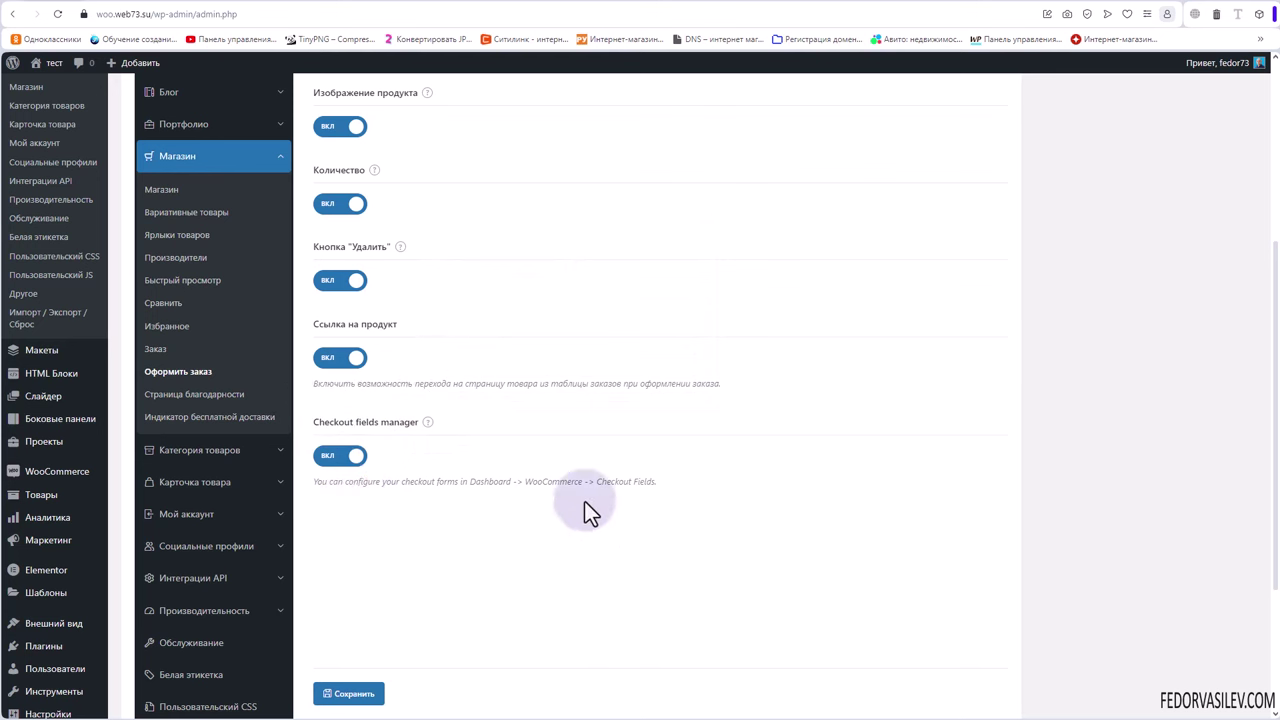
# Open the WooCommerce Checkout Fields page and review the billing position, required and status settings, plus the shipping field list.
pyautogui.moveTo(60, 480)
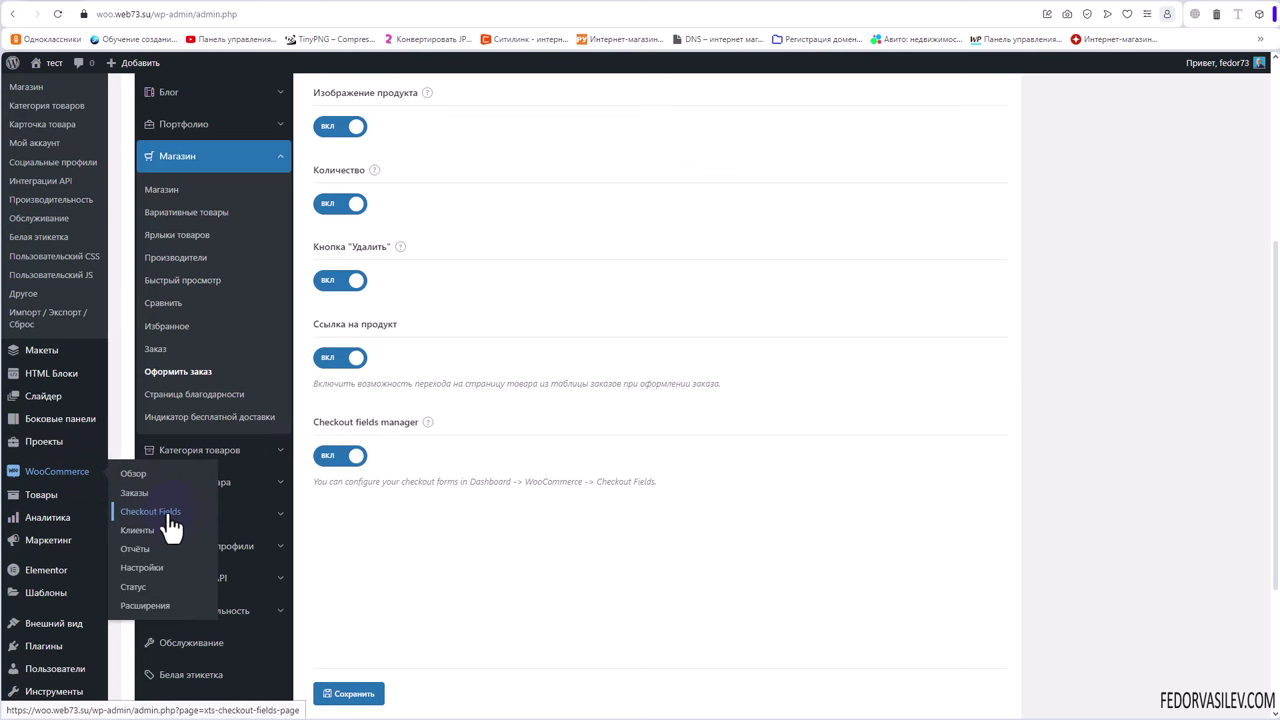
pyautogui.click(139, 515)
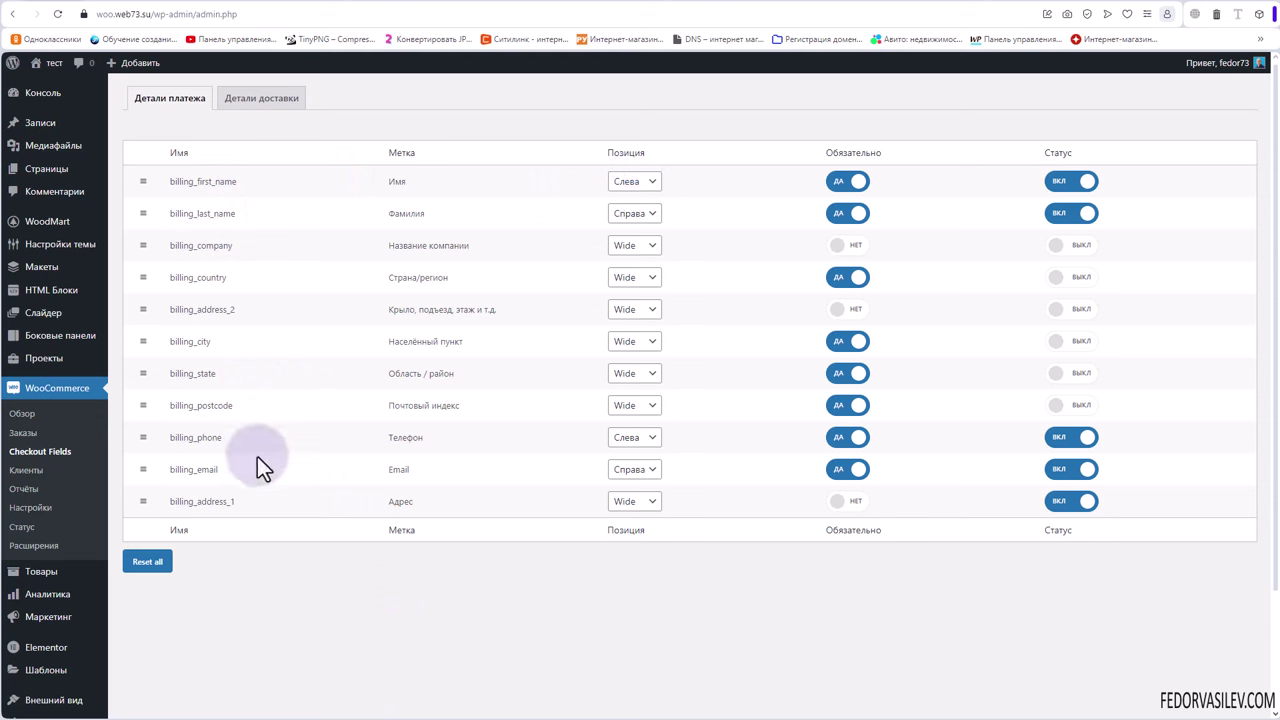
pyautogui.click(645, 180)
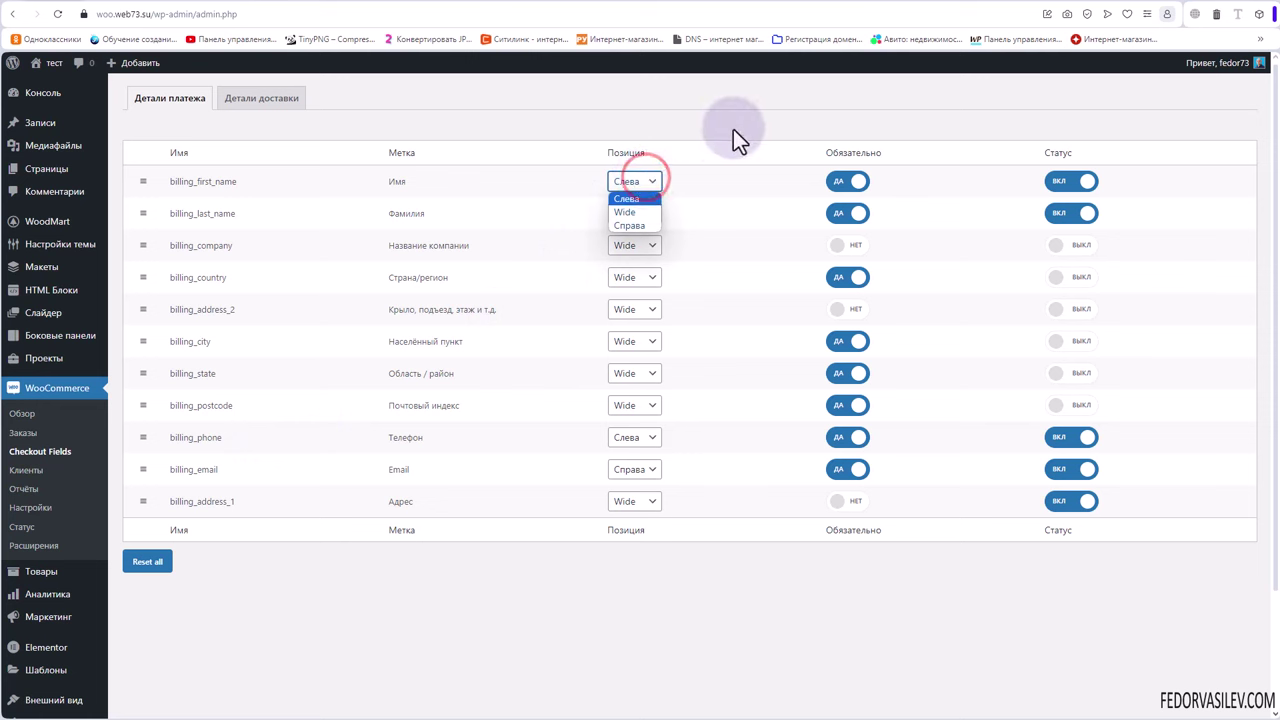
pyautogui.doubleClick(853, 152)
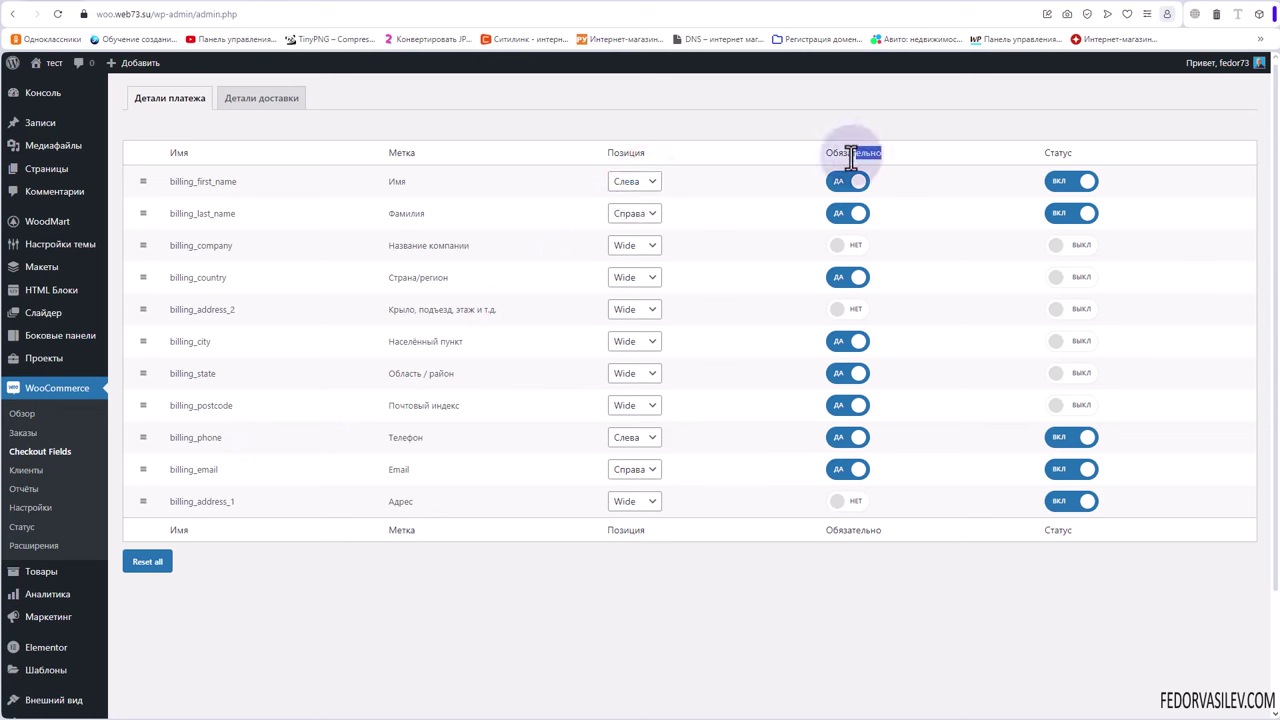
pyautogui.click(1054, 150)
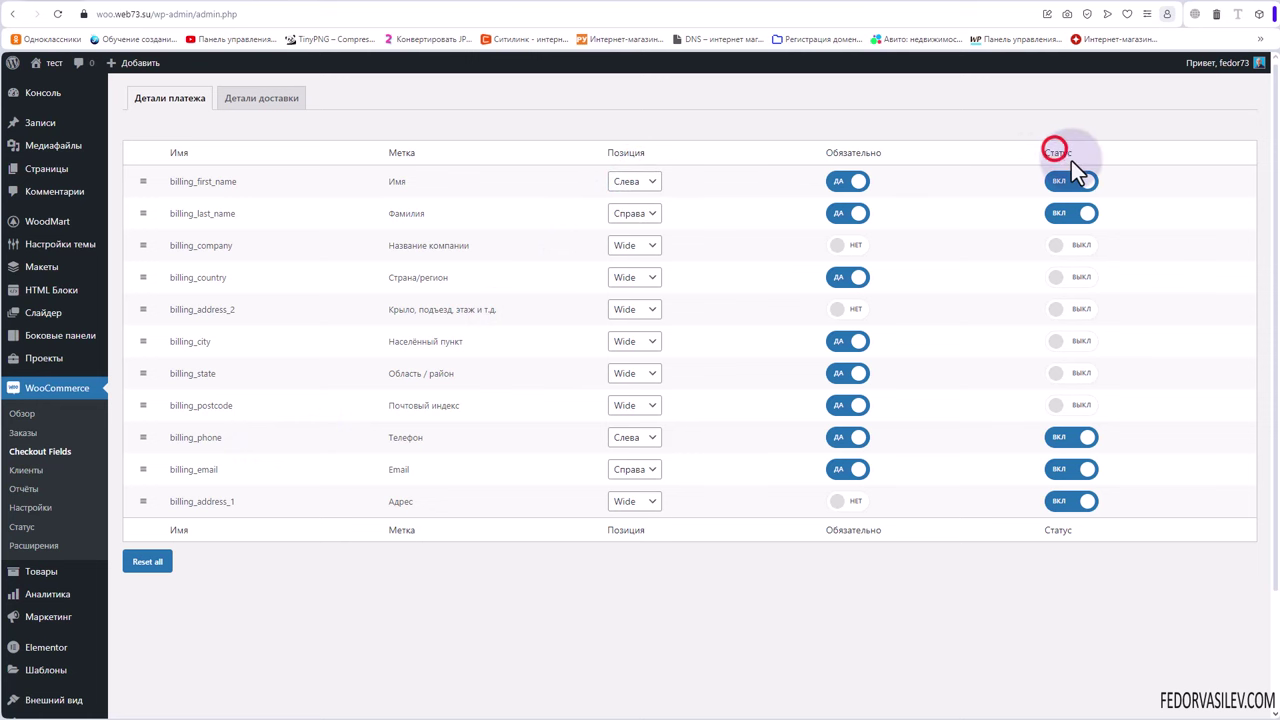
pyautogui.click(237, 93)
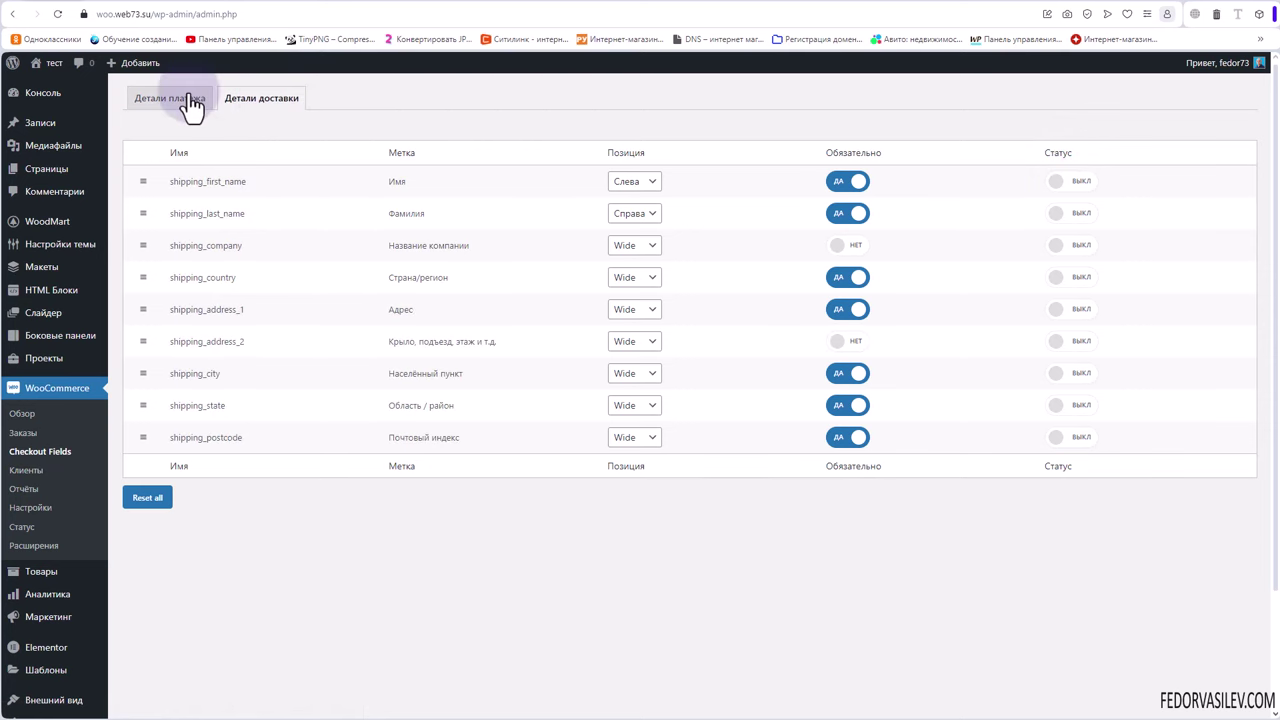
# Check the fields for delivery to a different address on the checkout page, turn that option off again and reload the page.
pyautogui.click(98, 2)
pyautogui.scroll(-5, 226, 347)
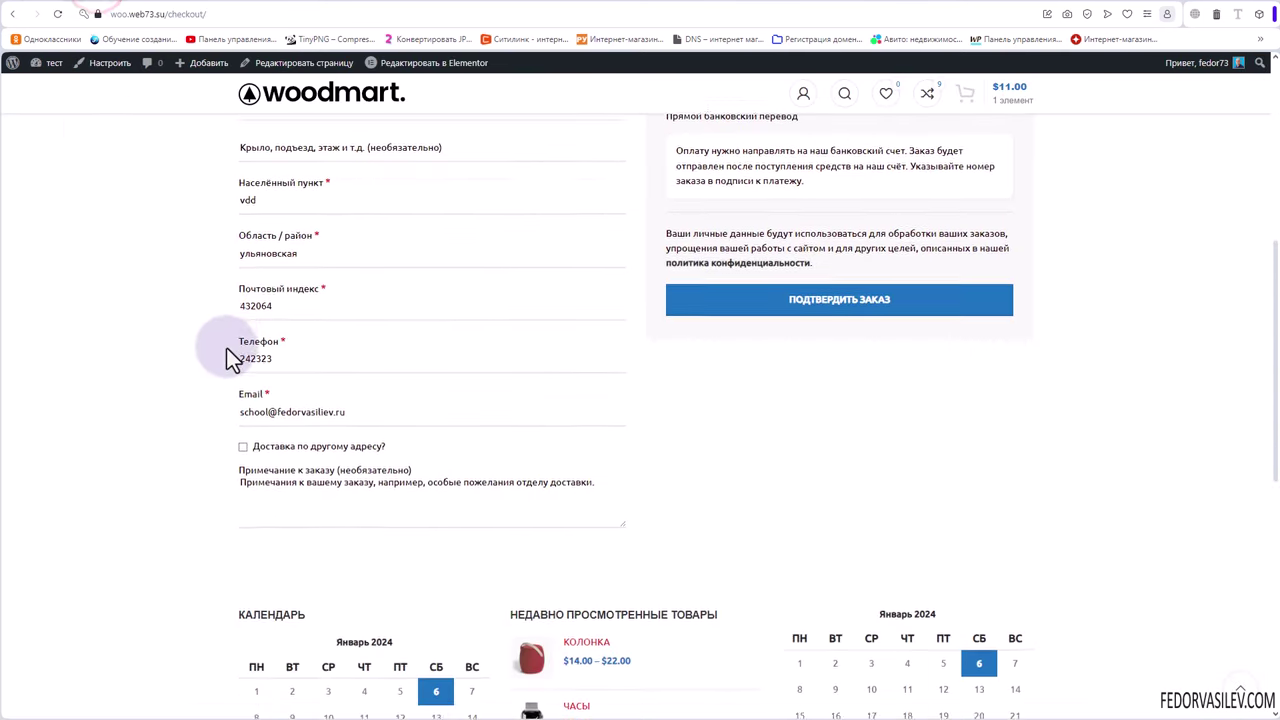
pyautogui.click(243, 261)
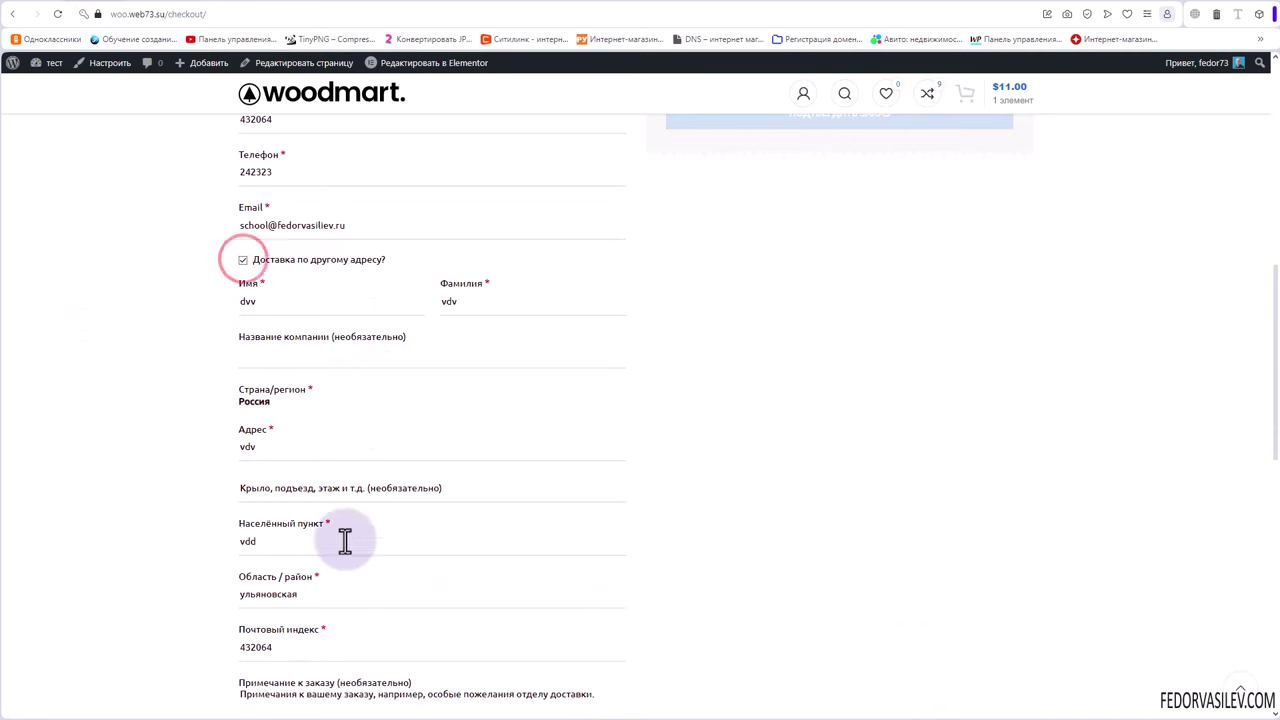
pyautogui.click(242, 260)
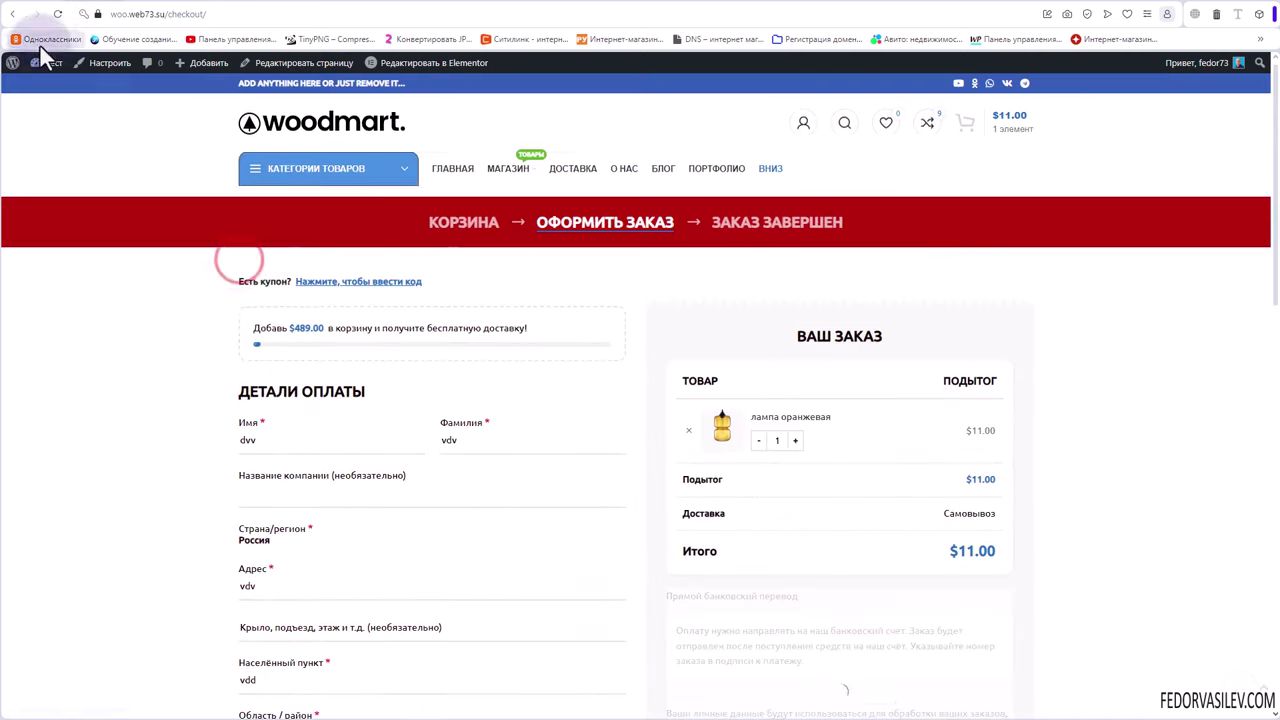
pyautogui.click(58, 14)
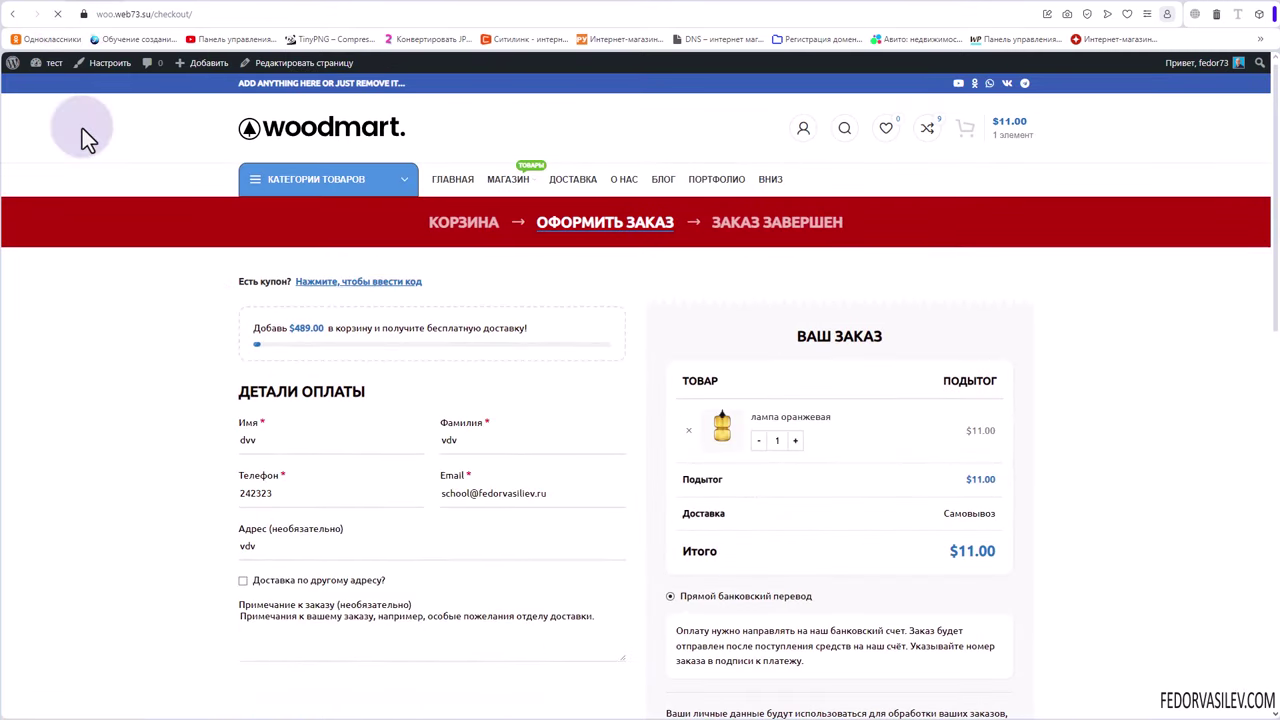
pyautogui.scroll(-1, 212, 381)
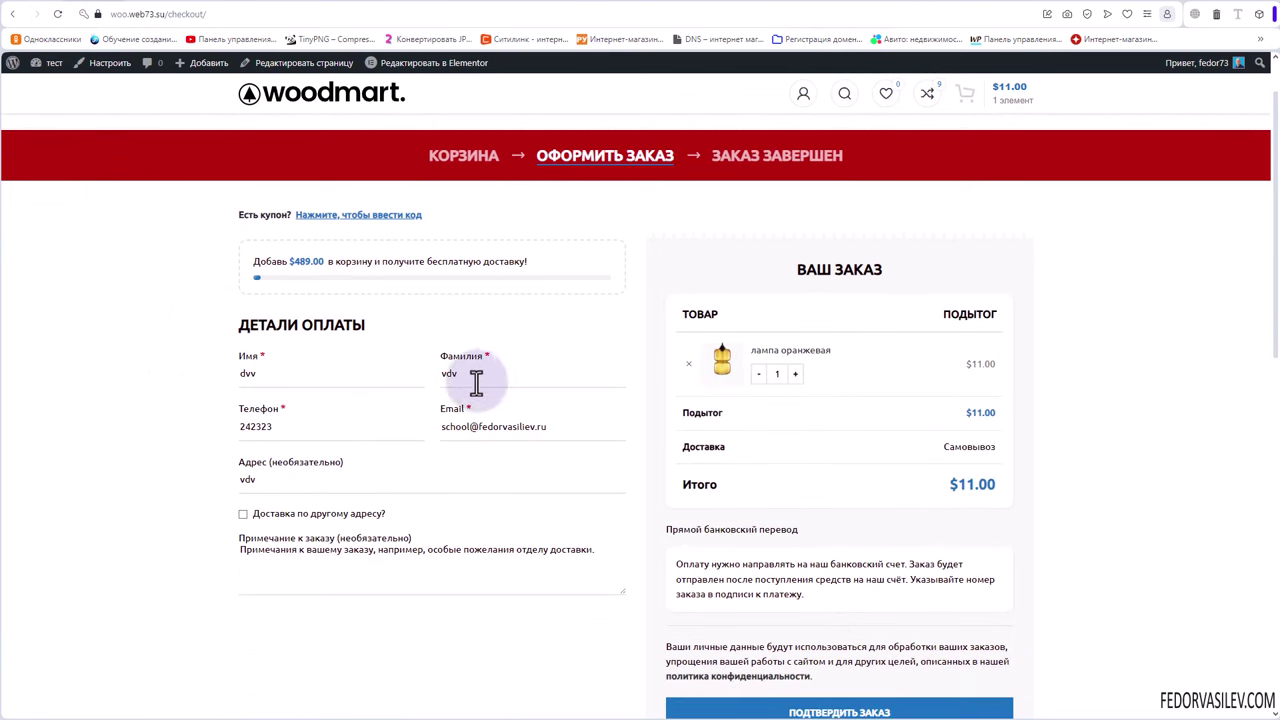
# Clear the last name, first name, phone, email and address fields in the checkout form.
pyautogui.moveTo(471, 376); pyautogui.dragTo(408, 374)
pyautogui.press('BackSpace')
pyautogui.moveTo(263, 378); pyautogui.dragTo(220, 390)
pyautogui.press('BackSpace')
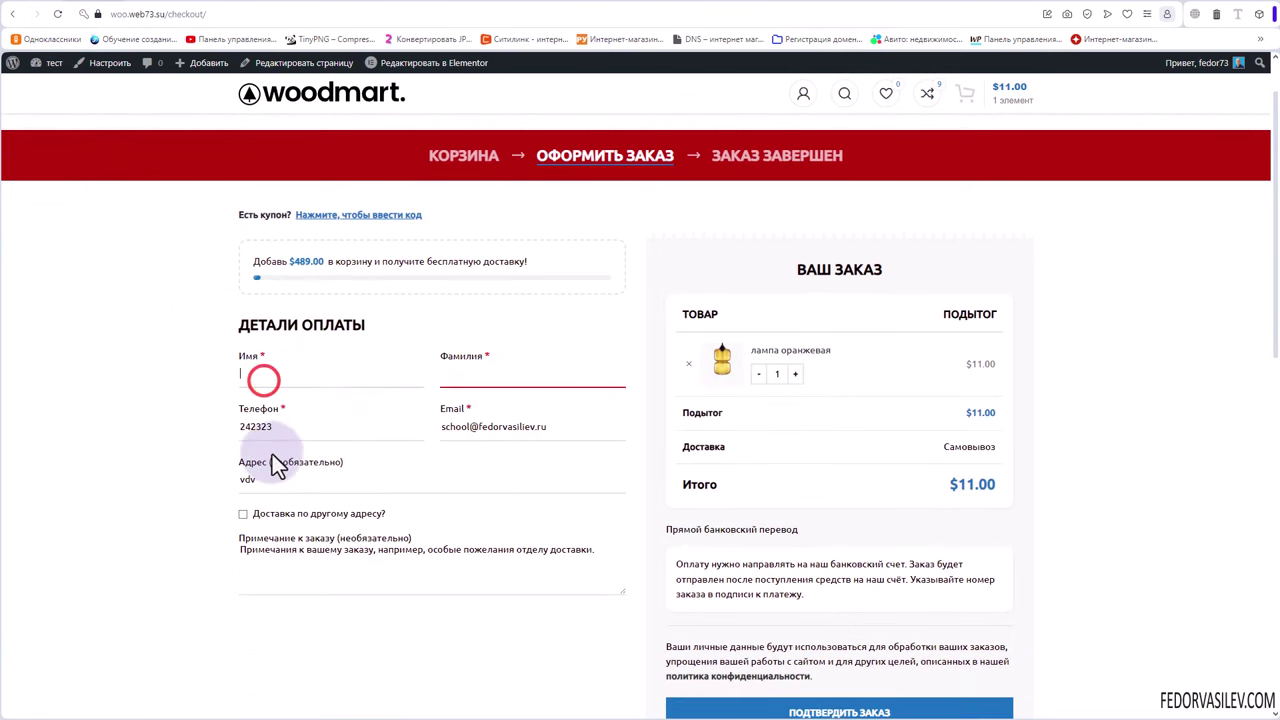
pyautogui.moveTo(283, 426); pyautogui.dragTo(200, 443)
pyautogui.press('BackSpace')
pyautogui.moveTo(548, 429); pyautogui.dragTo(363, 428)
pyautogui.press('BackSpace')
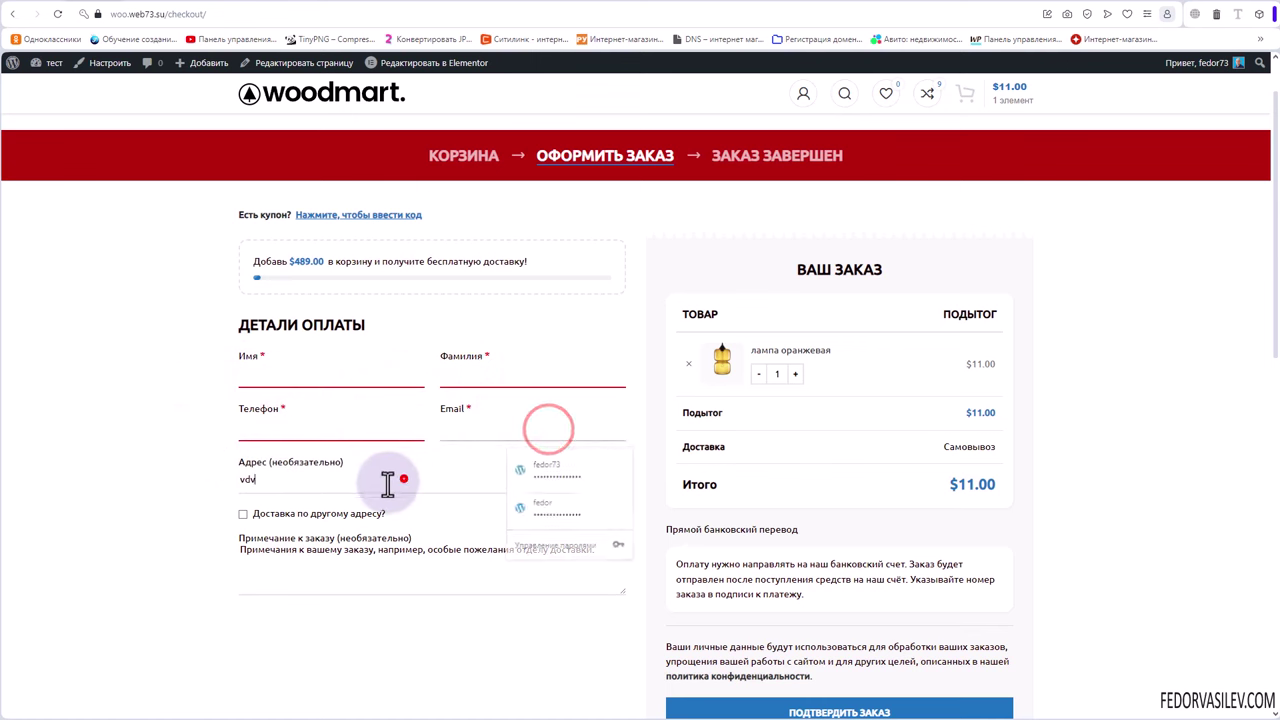
pyautogui.moveTo(400, 480); pyautogui.dragTo(137, 486)
pyautogui.press('BackSpace')
pyautogui.click(136, 479)
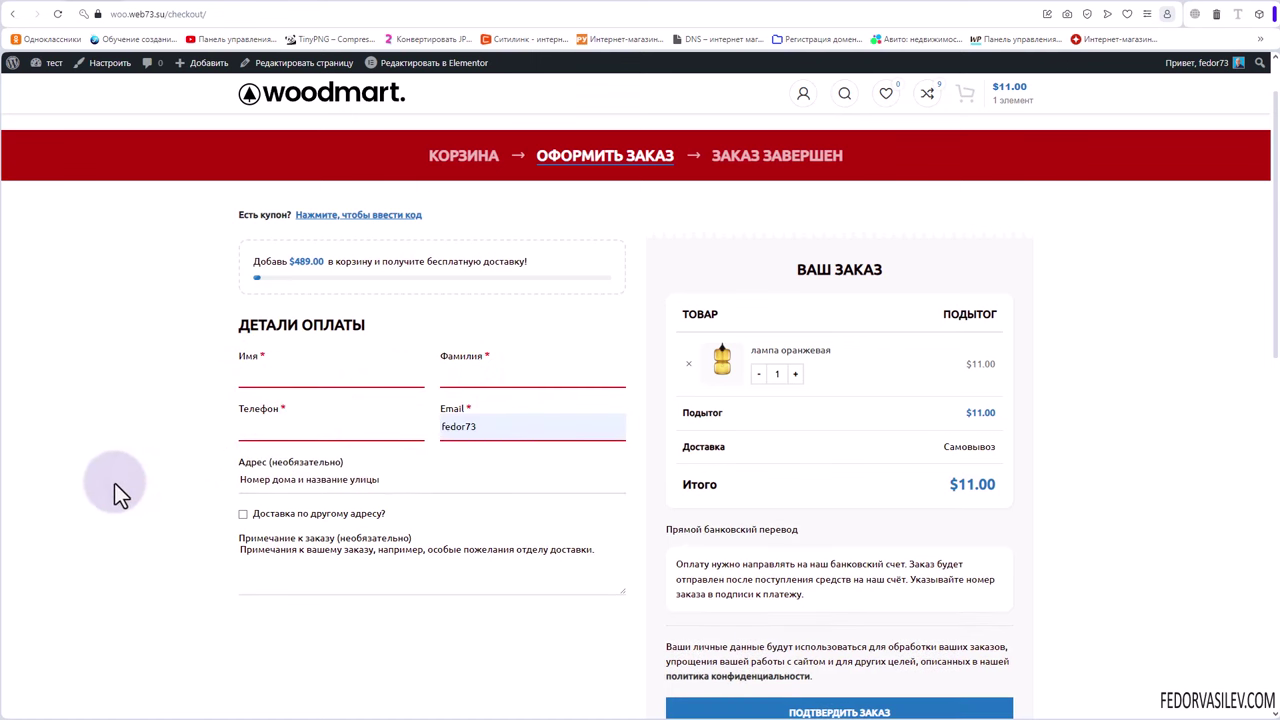
# Compare the shipping field settings in the Checkout Fields manager with the store's checkout form.
pyautogui.click(95, 18)
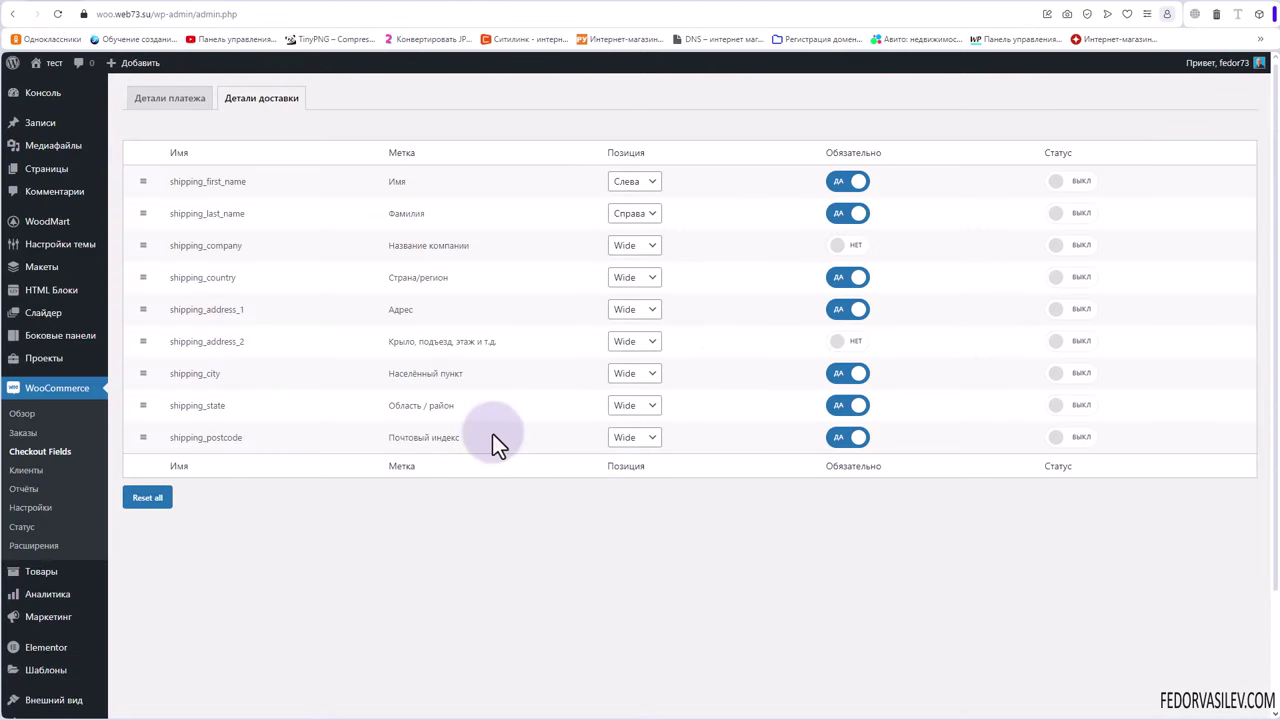
pyautogui.moveTo(147, 58)
pyautogui.click(100, 10)
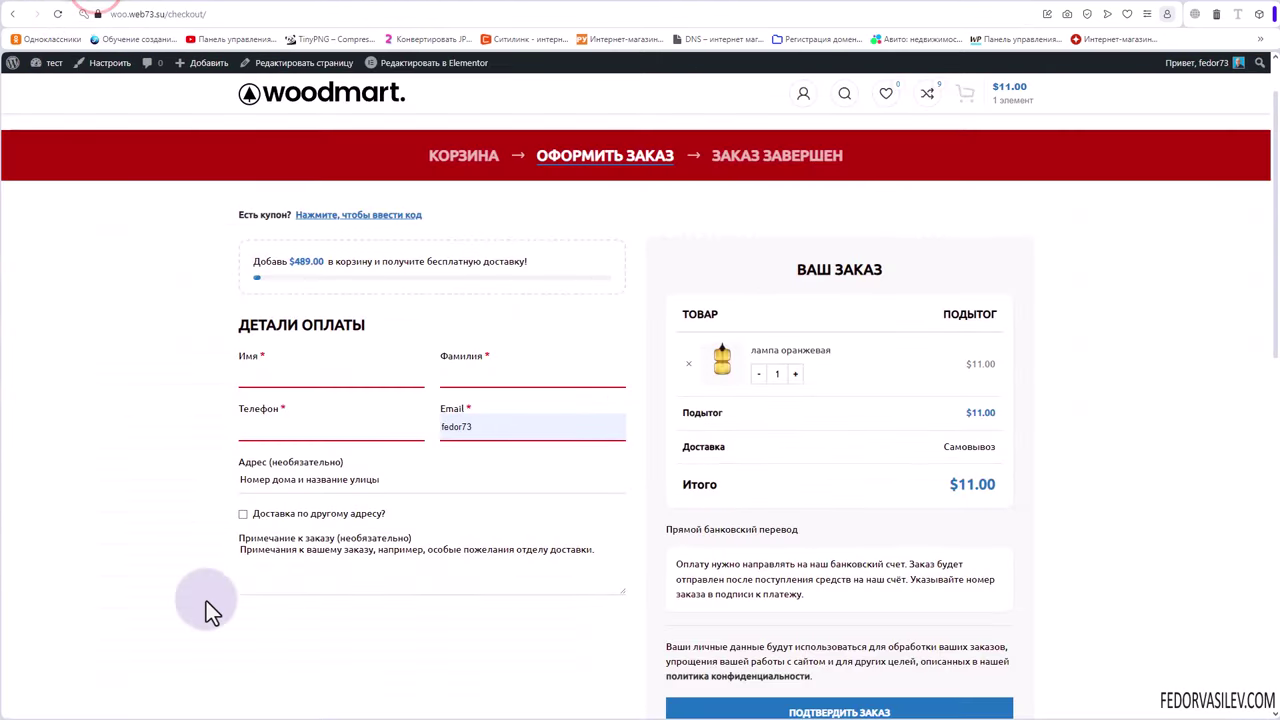
# Turn off the status of the billing address field (billing_address_1) in the payment details of the Checkout Fields manager.
pyautogui.click(283, 483)
pyautogui.click(30, 10)
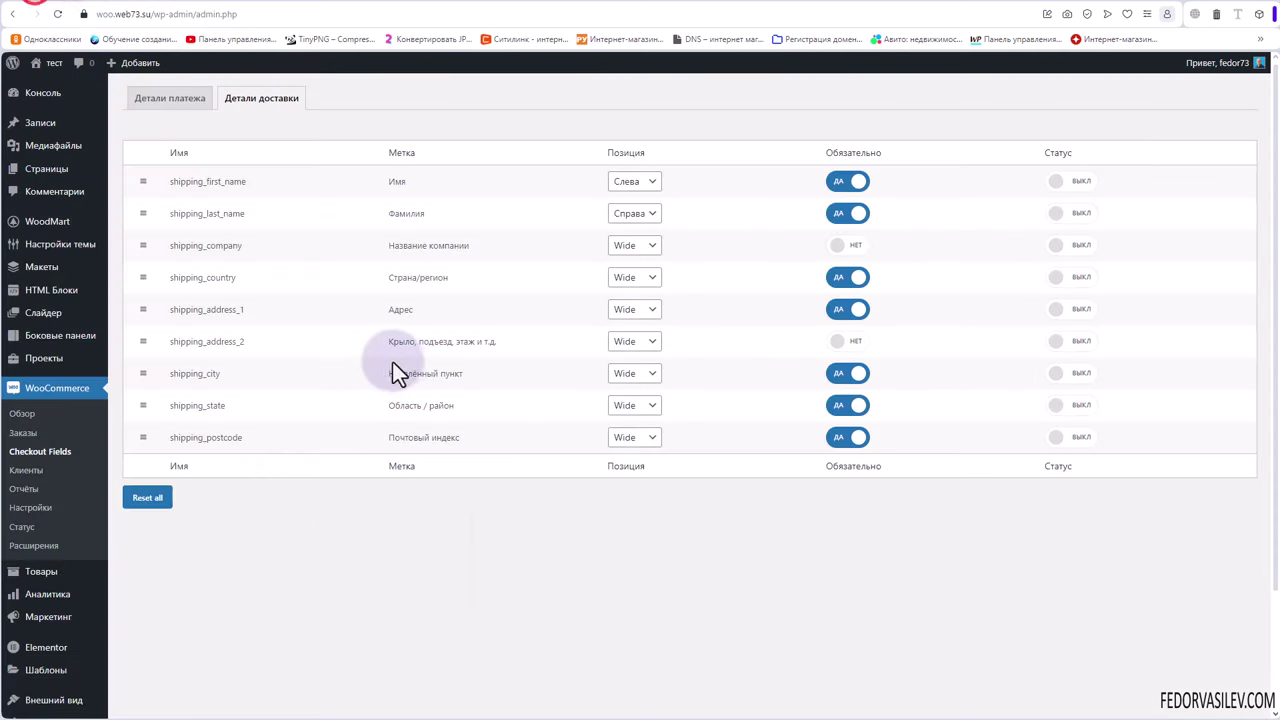
pyautogui.click(180, 98)
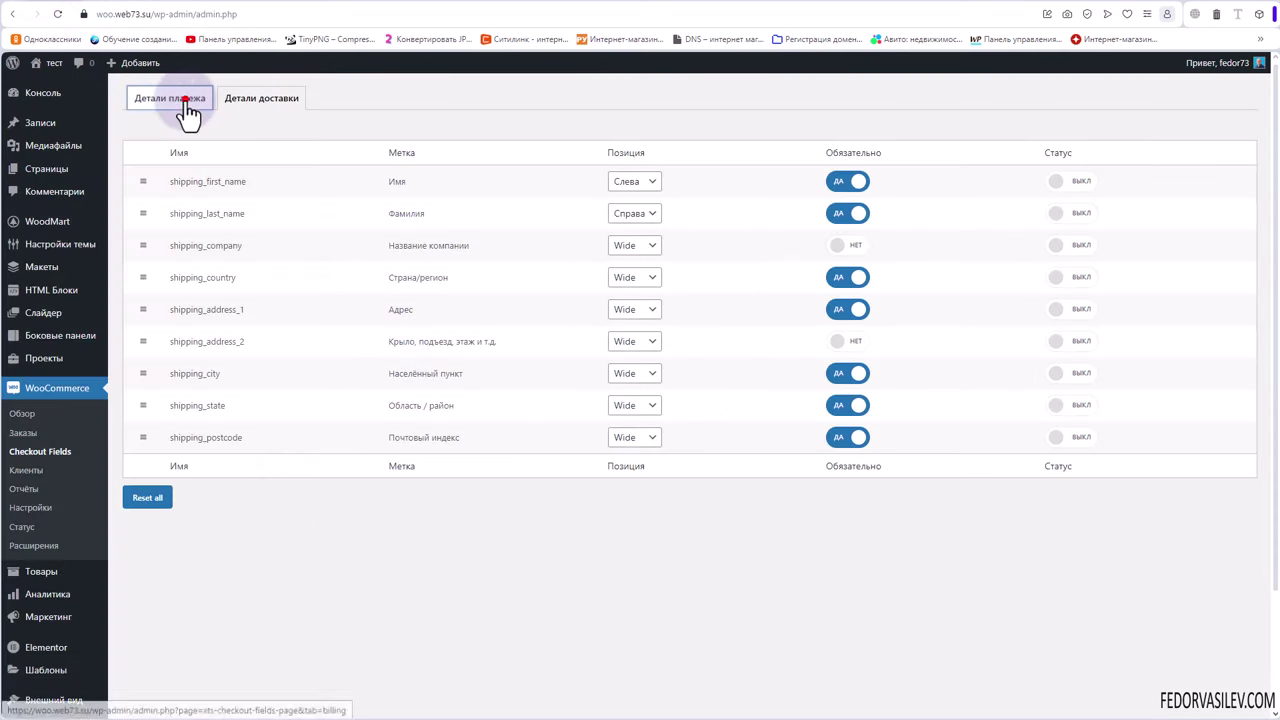
pyautogui.click(1072, 501)
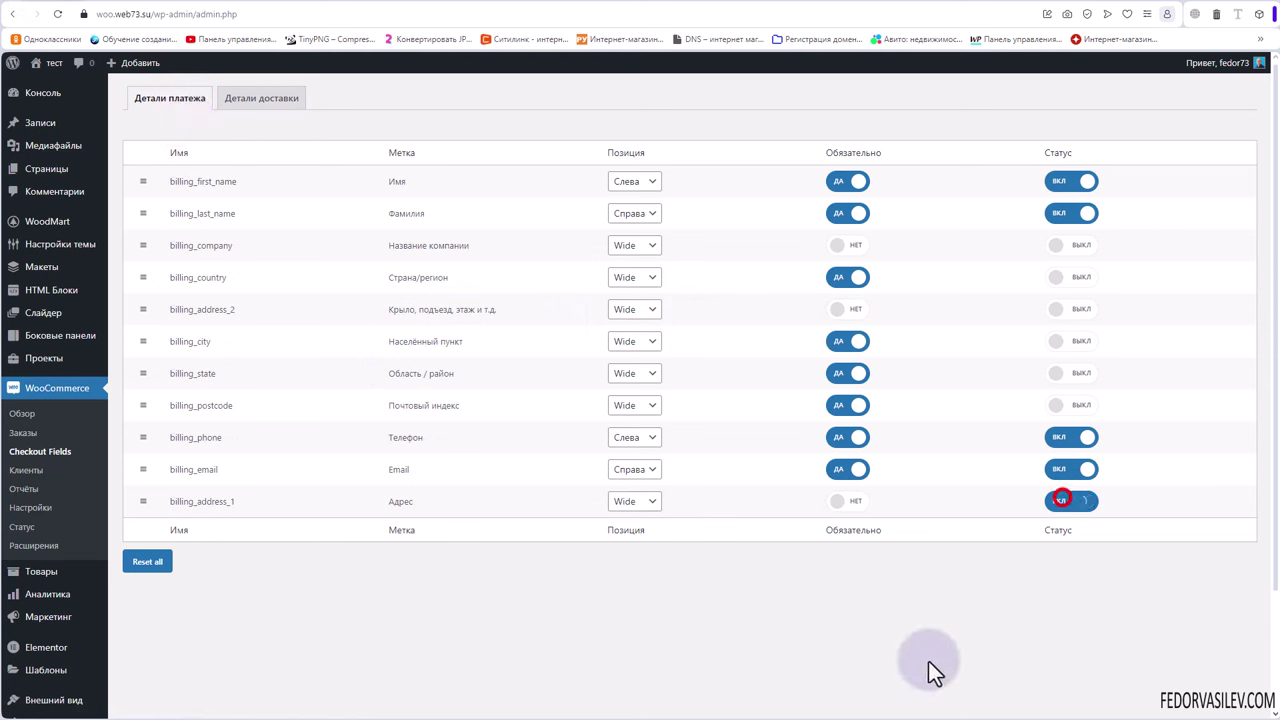
pyautogui.click(1072, 501)
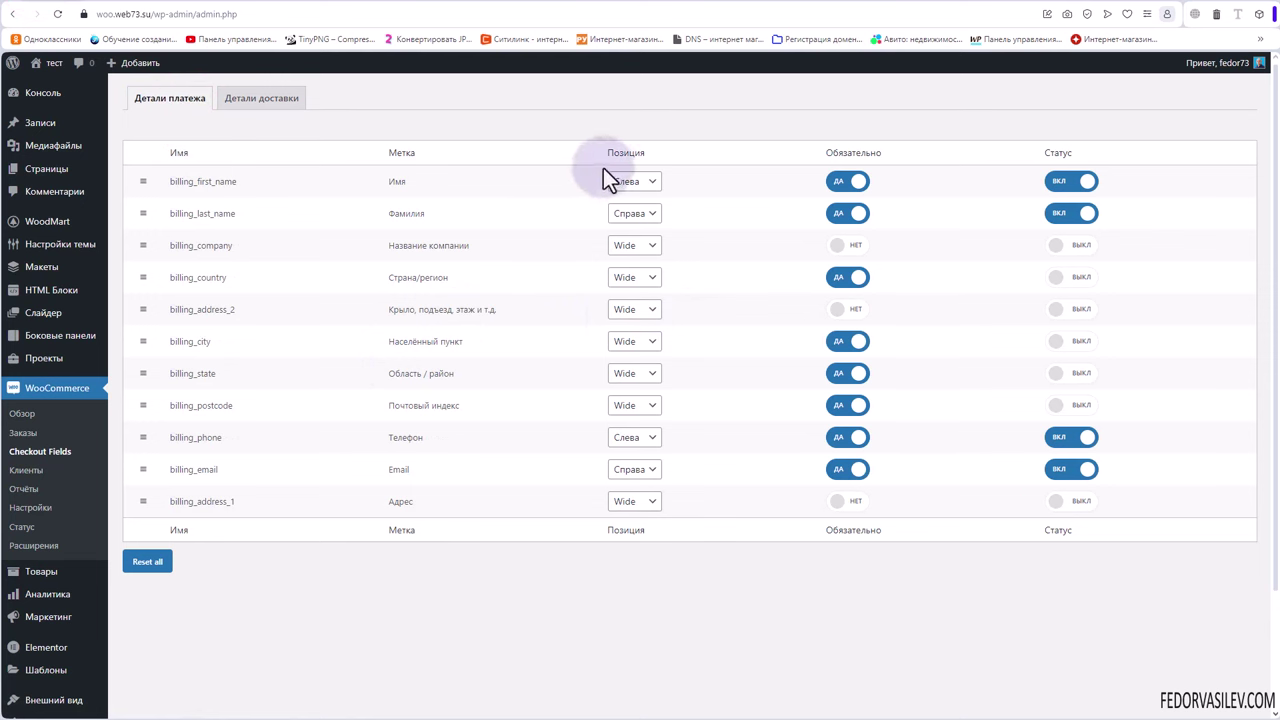
# Compare the position settings of the billing first name and last name fields with their layout on the checkout page.
pyautogui.click(634, 183)
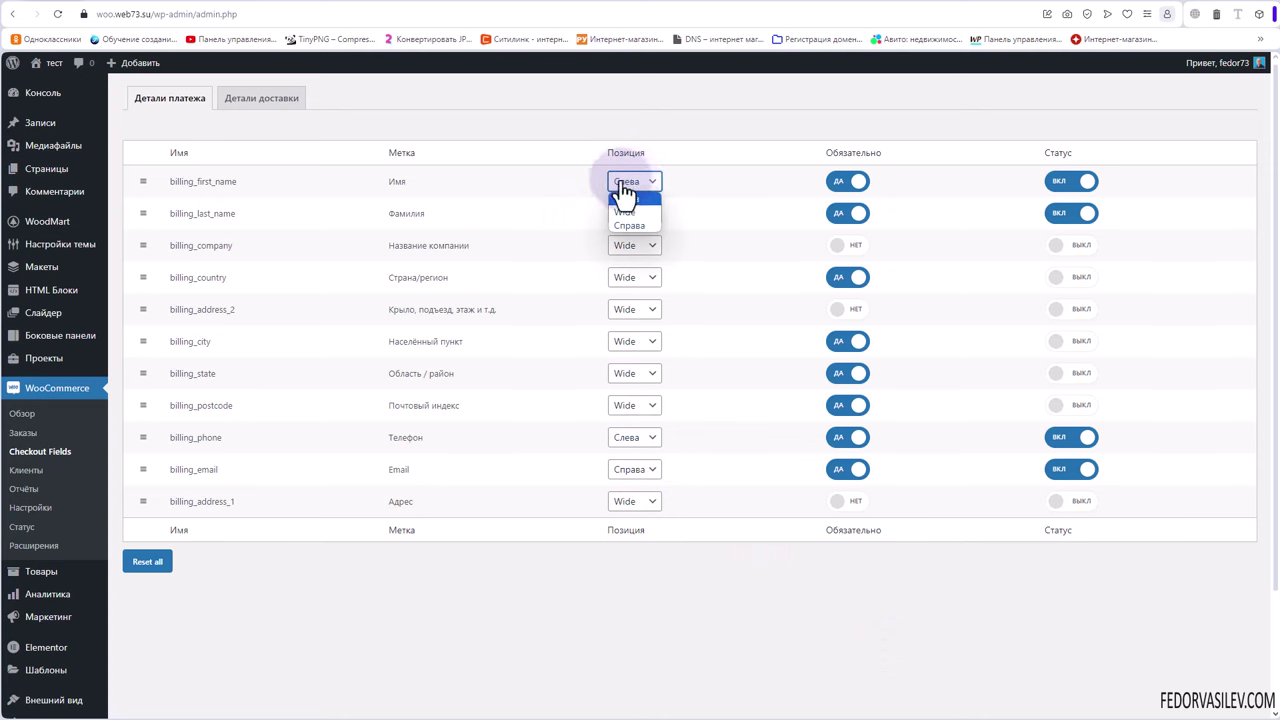
pyautogui.click(626, 181)
pyautogui.click(108, 3)
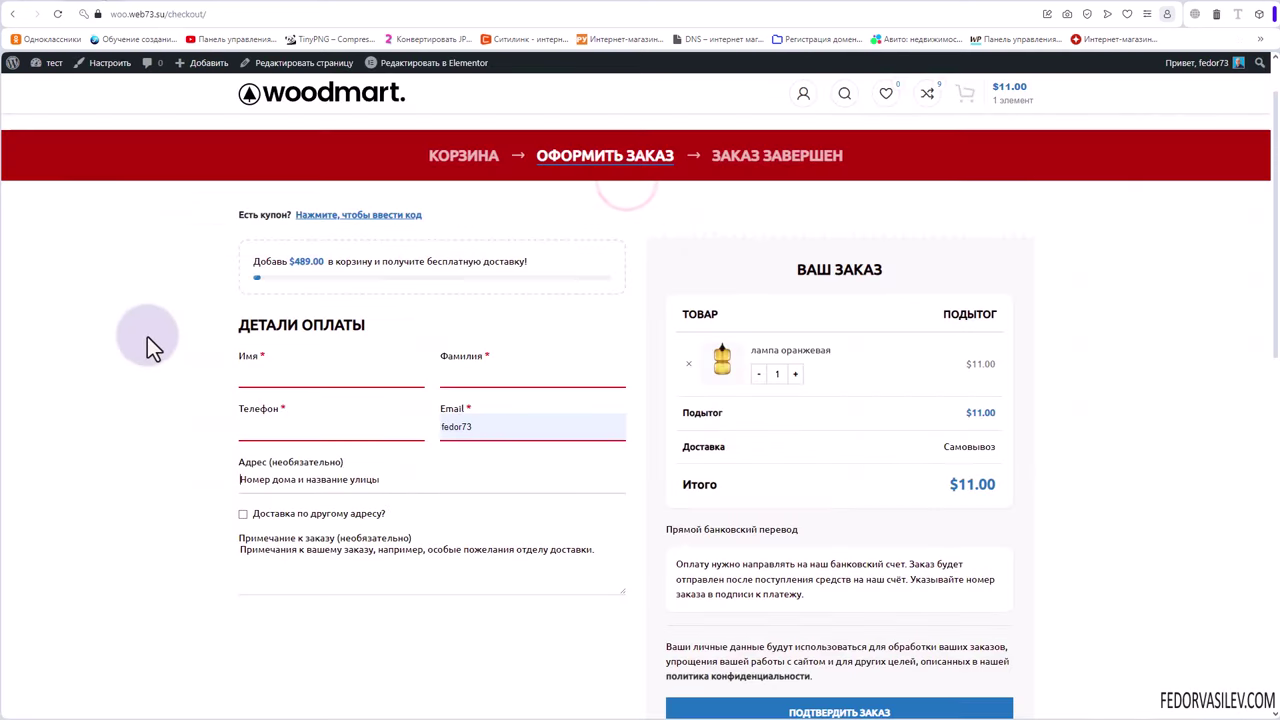
pyautogui.click(505, 383)
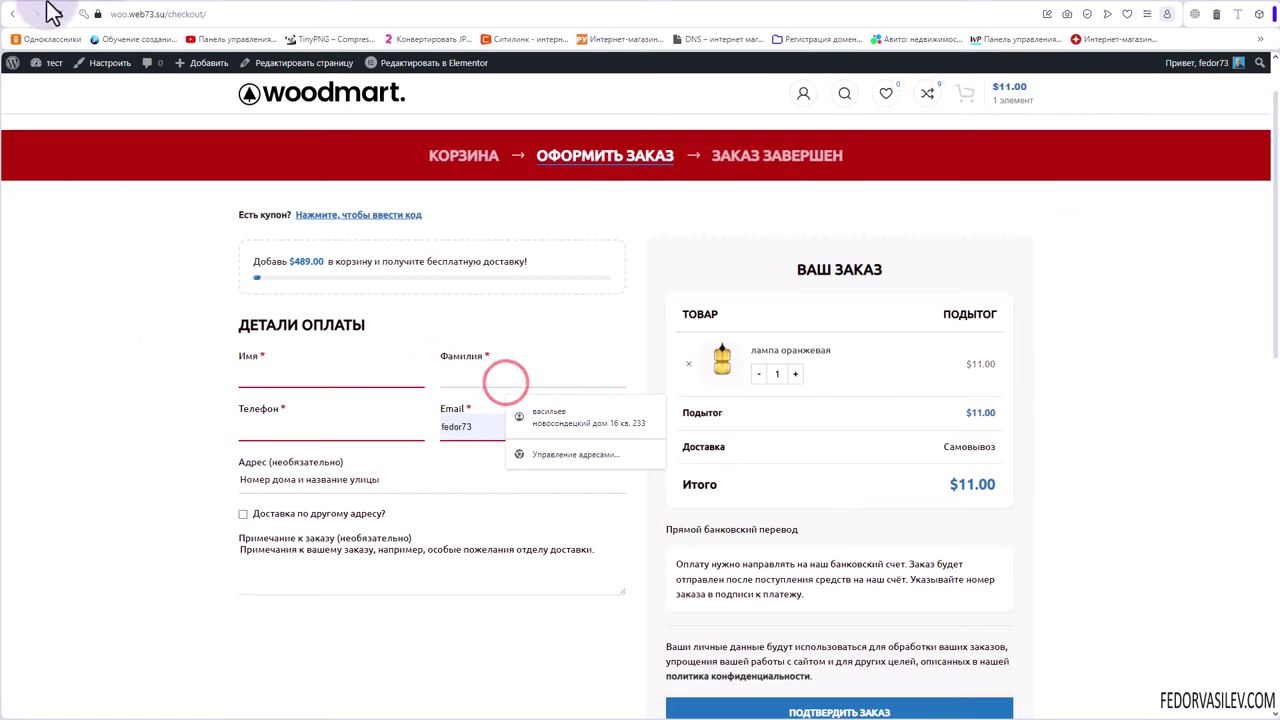
pyautogui.click(49, 6)
pyautogui.doubleClick(412, 213)
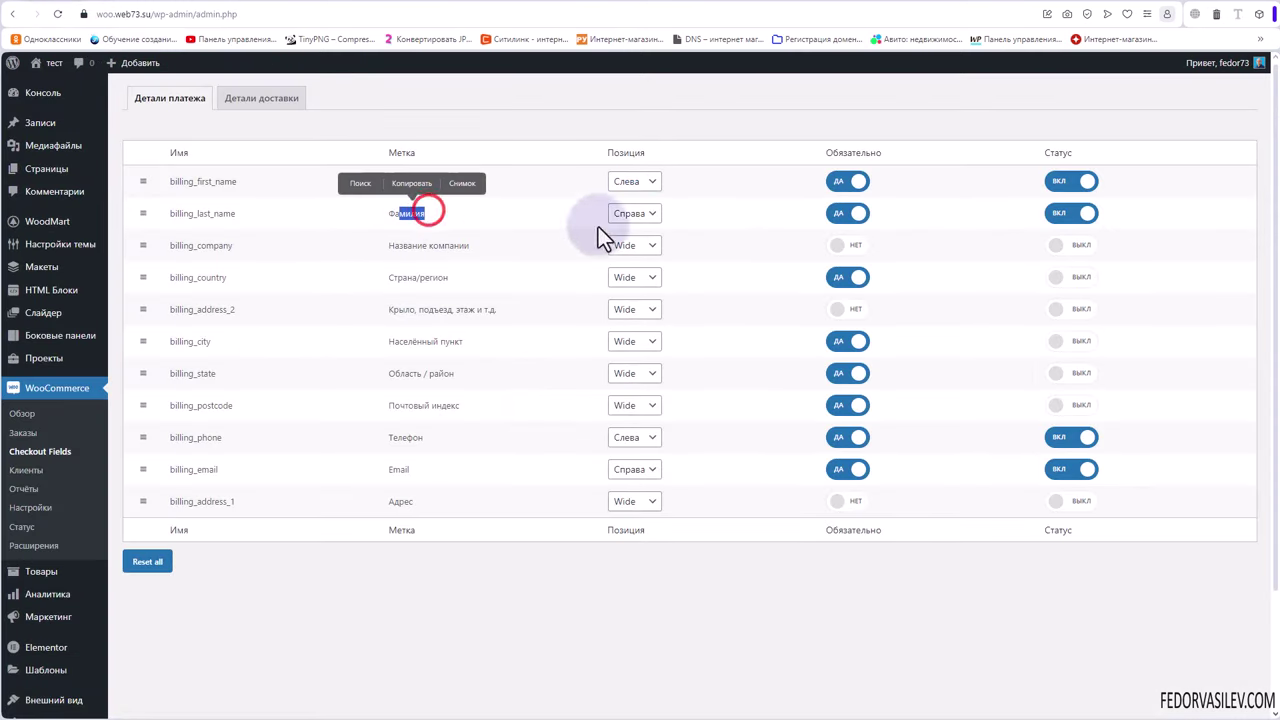
pyautogui.click(645, 212)
pyautogui.click(713, 207)
# Set the position of the billing first name and last name fields to Wide.
pyautogui.click(657, 188)
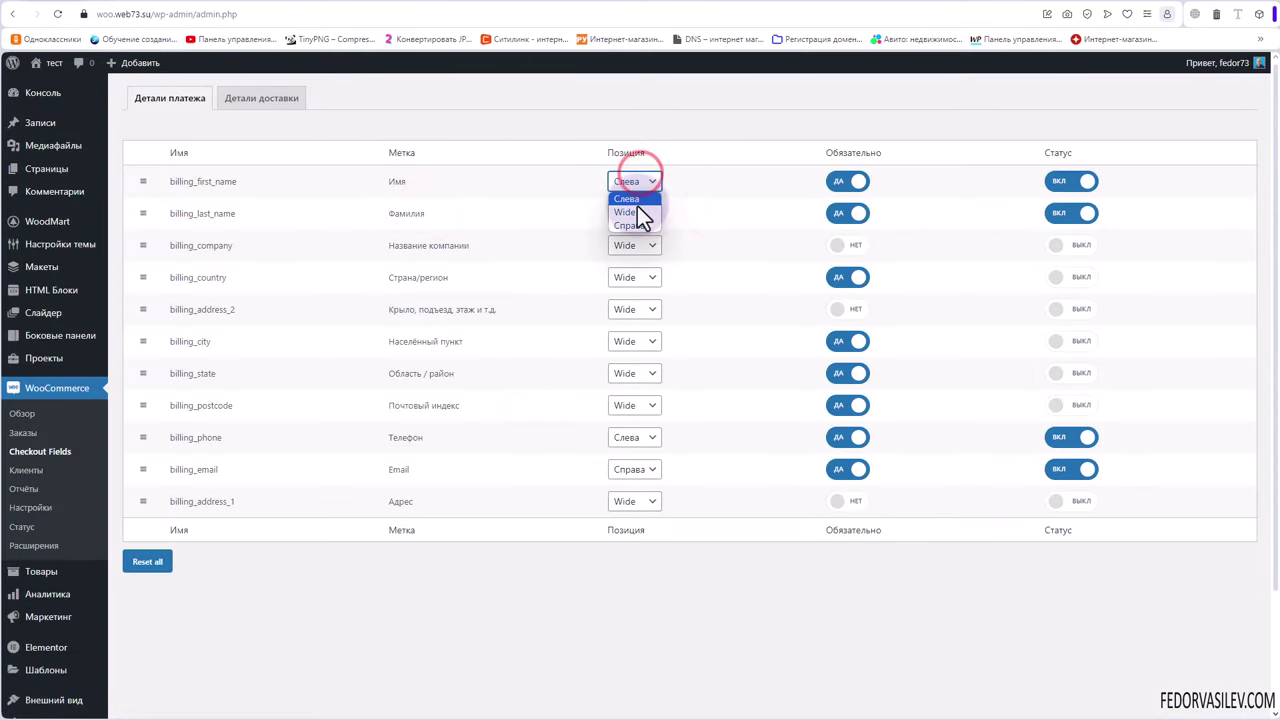
pyautogui.click(632, 205)
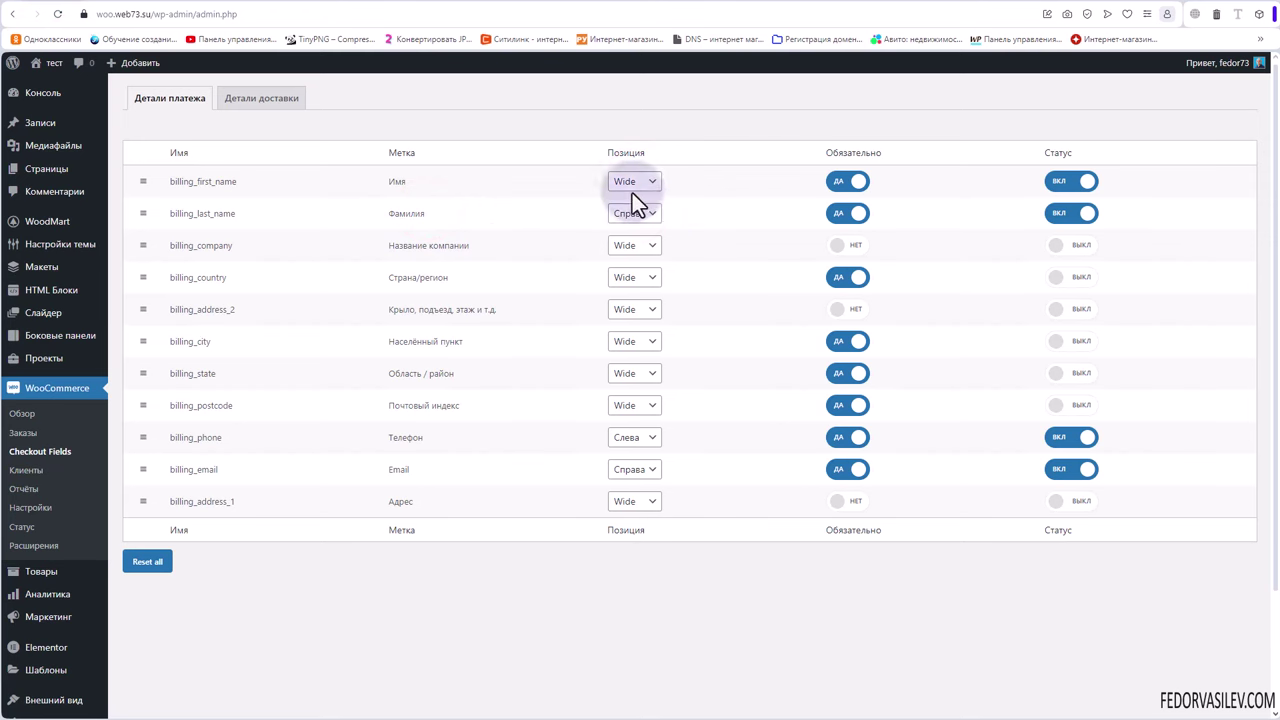
pyautogui.click(644, 213)
pyautogui.click(627, 244)
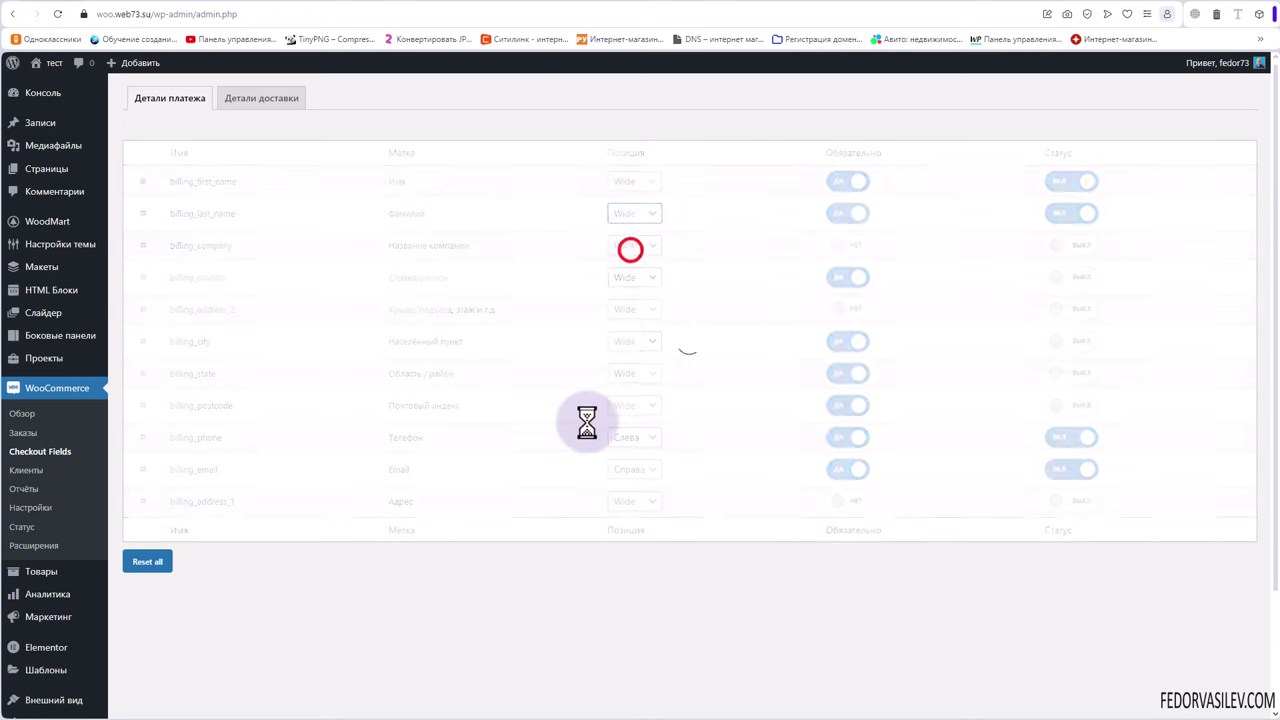
# Reload the checkout page and examine the layout of the first and last name fields and the rest of the form.
pyautogui.click(100, 2)
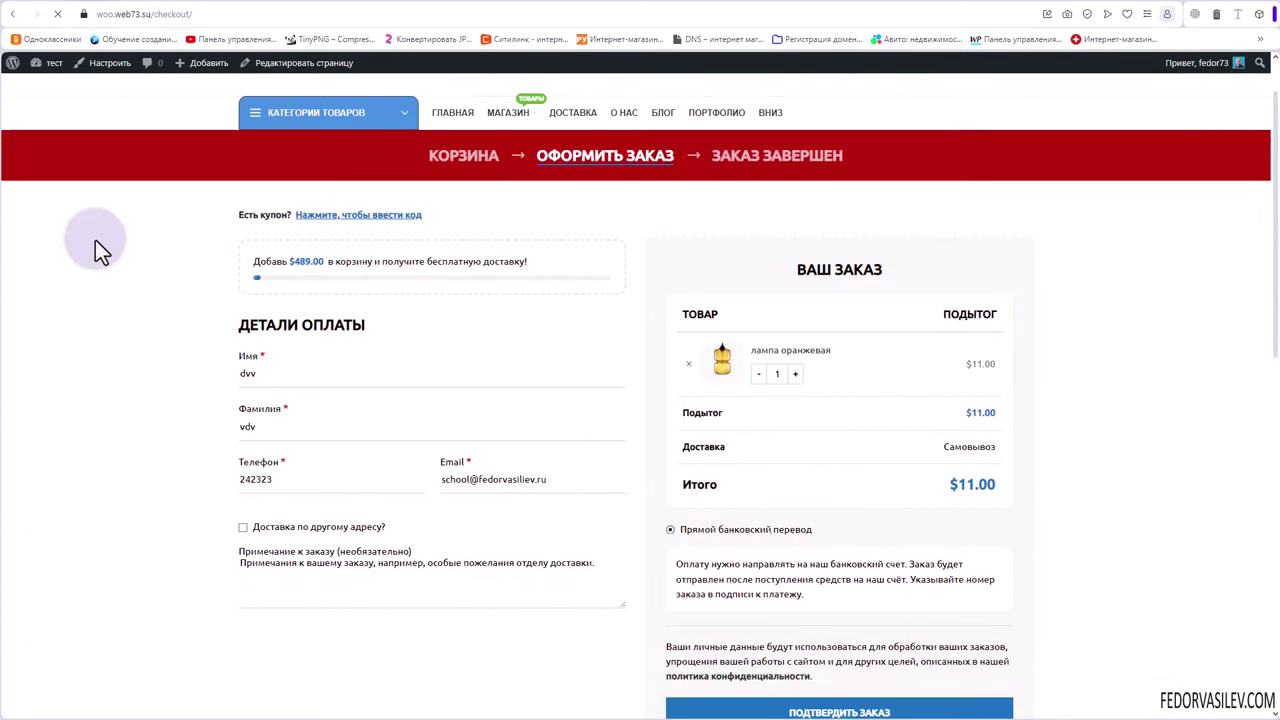
pyautogui.click(251, 372)
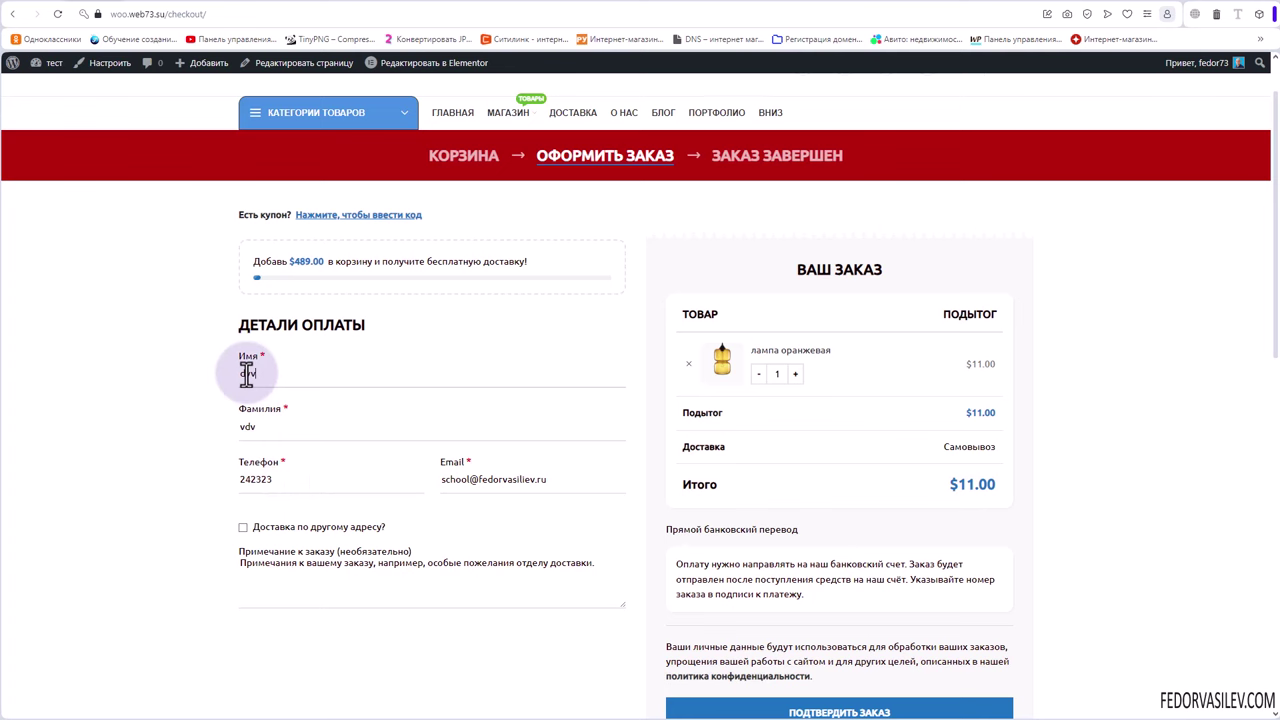
pyautogui.click(246, 373)
pyautogui.scroll(-3, 600, 450)
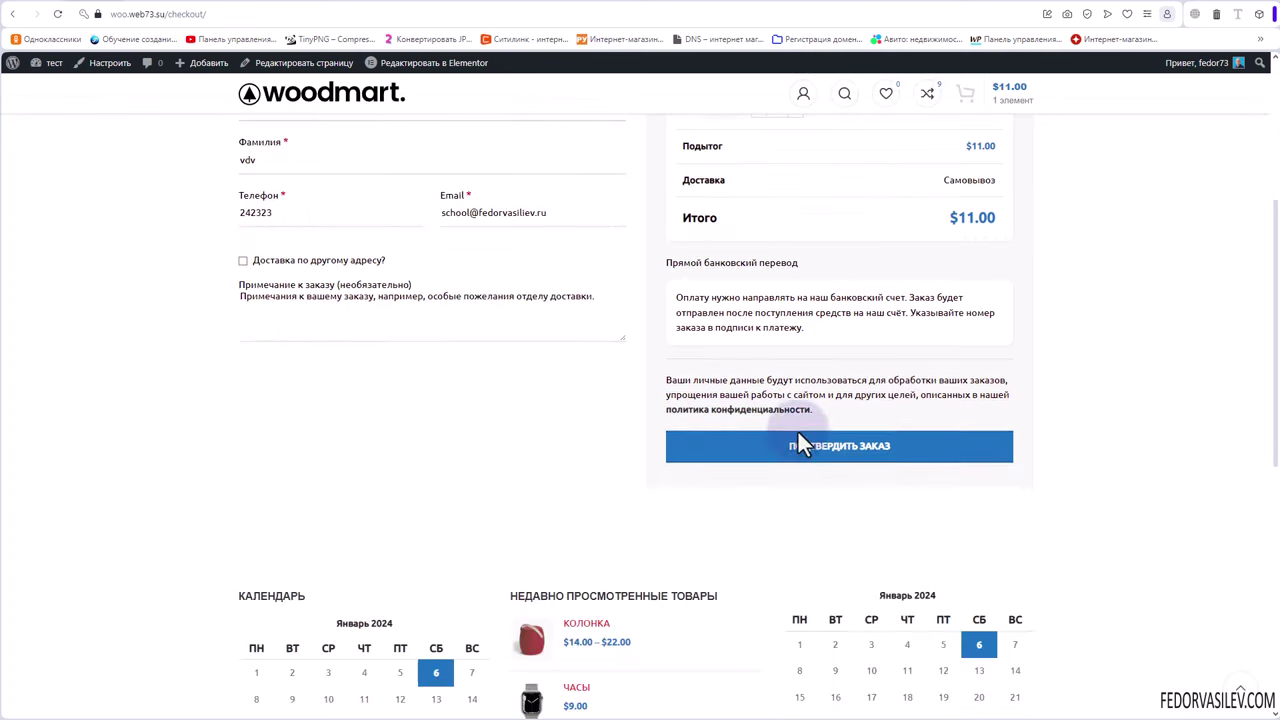
pyautogui.scroll(3, 641, 462)
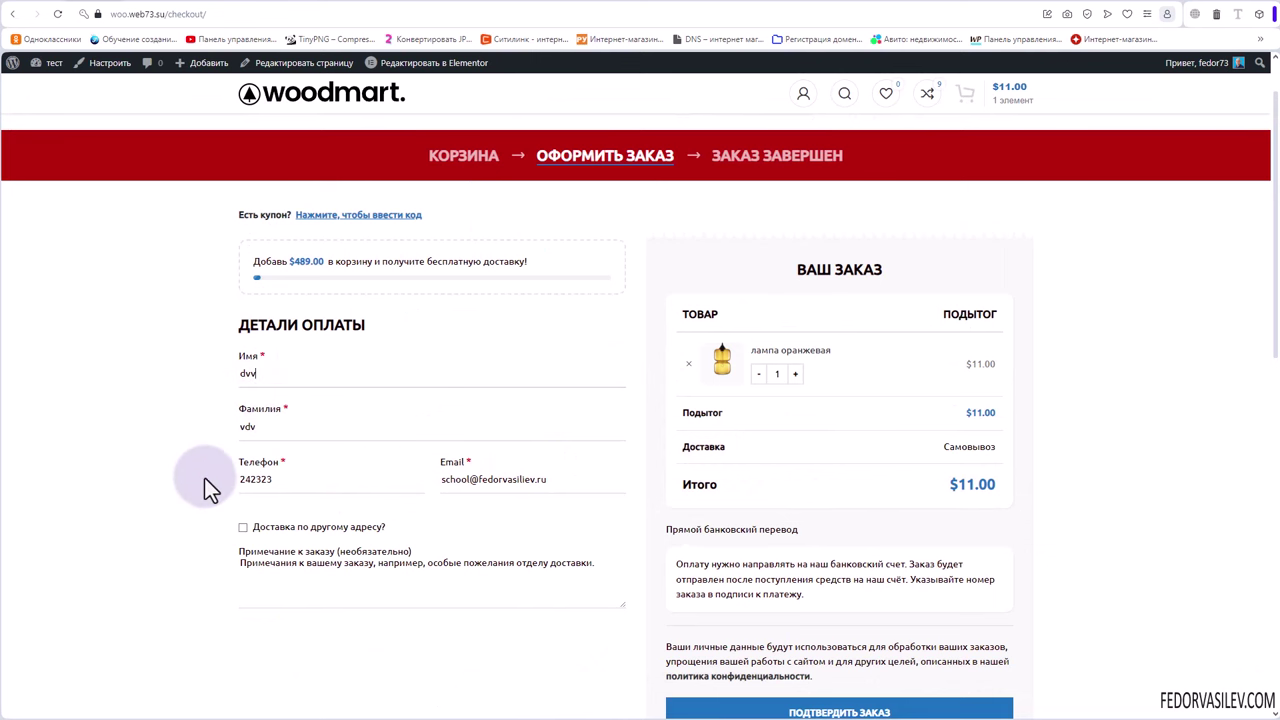
# Make the billing last name field optional and check its label on the reloaded checkout page.
pyautogui.click(30, 10)
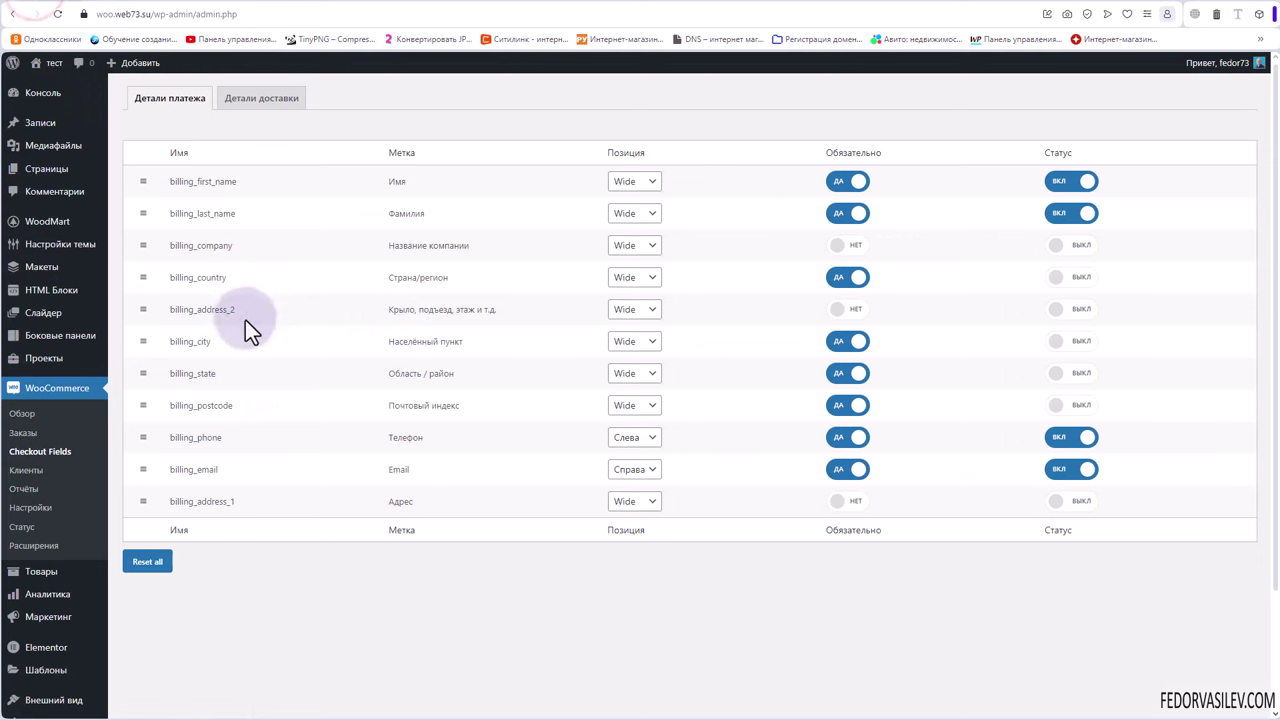
pyautogui.click(826, 215)
pyautogui.click(100, 4)
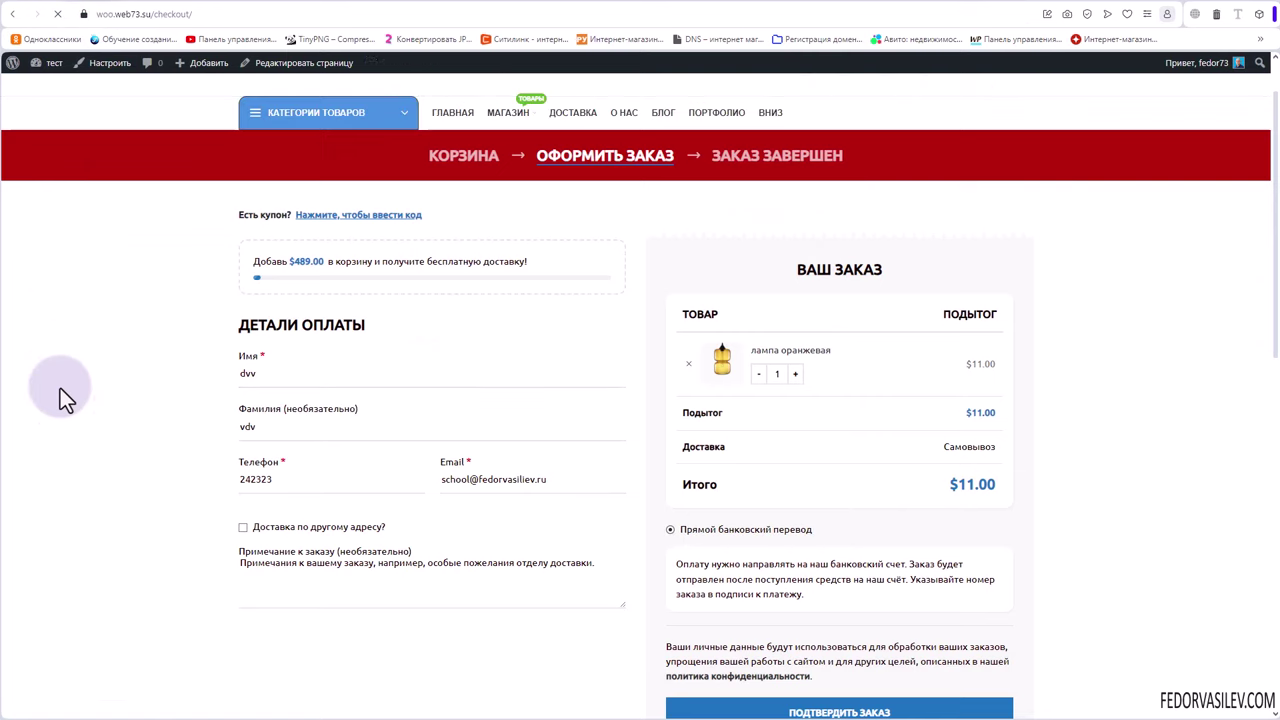
pyautogui.moveTo(240, 409); pyautogui.dragTo(350, 400)
pyautogui.click(126, 443)
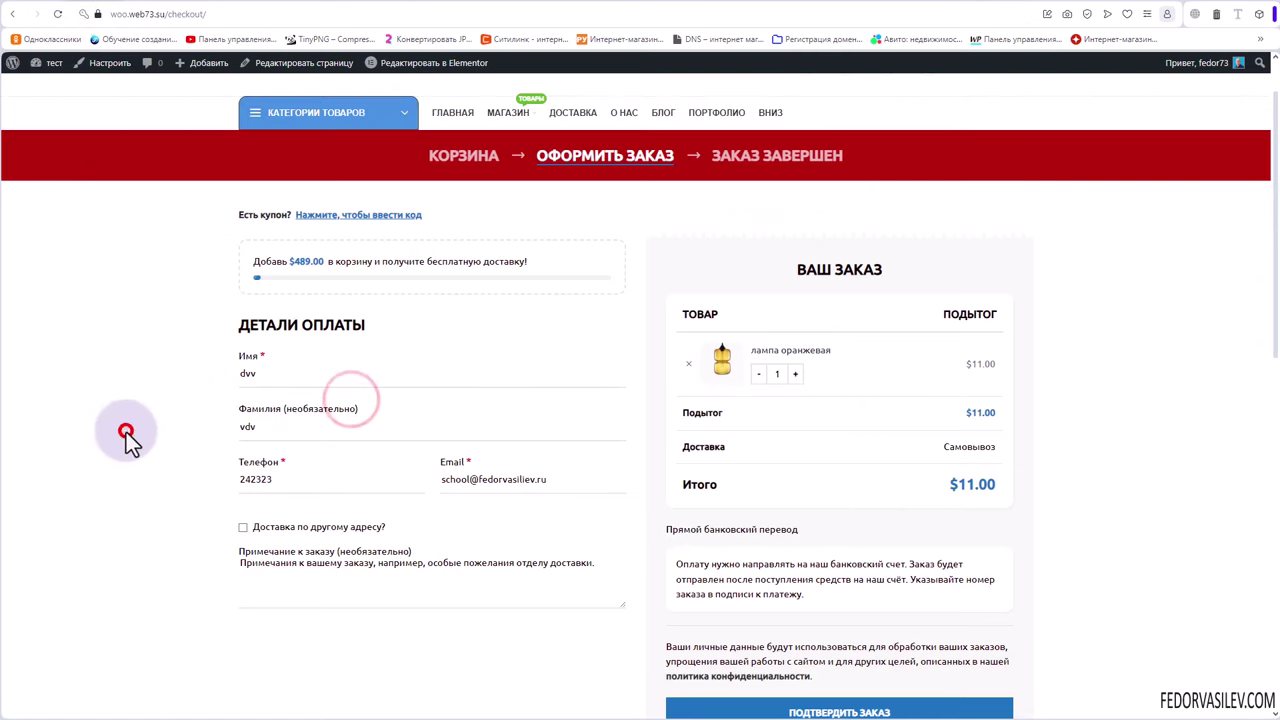
# Submit the order from the simplified checkout form and review the order confirmation page.
pyautogui.click(274, 372)
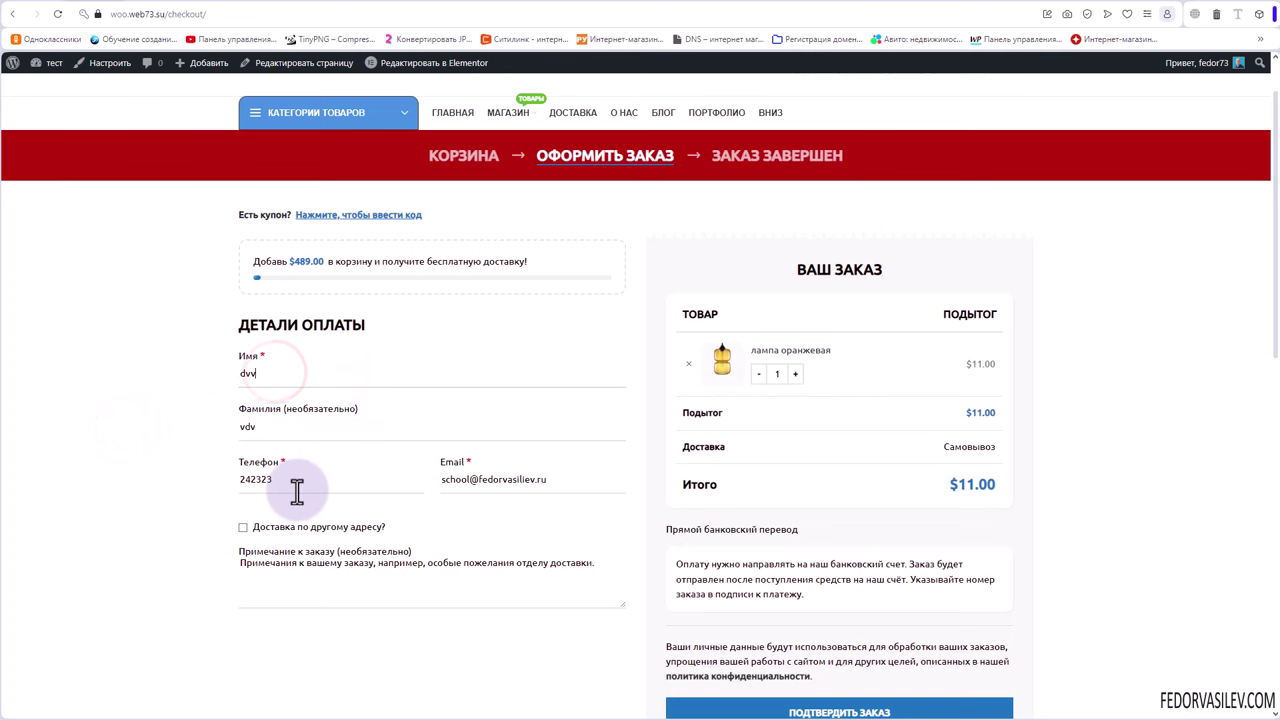
pyautogui.scroll(-2, 363, 566)
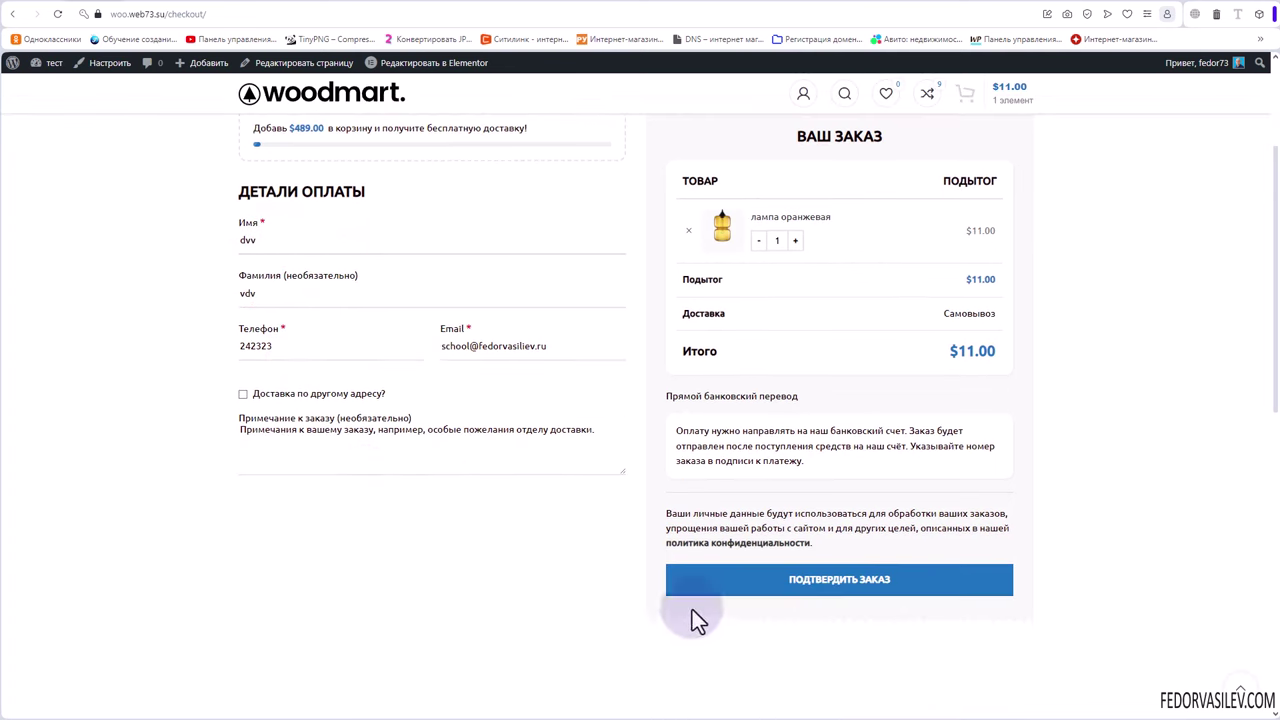
pyautogui.click(776, 584)
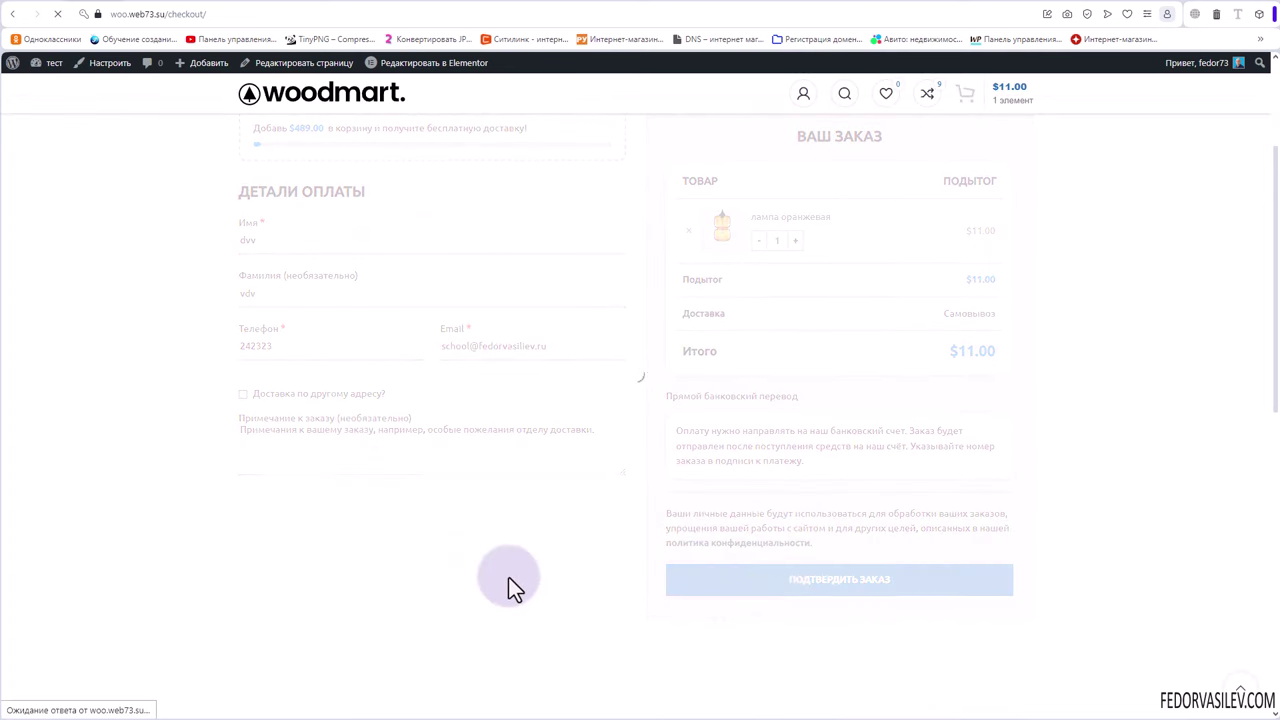
pyautogui.moveTo(765, 300); pyautogui.dragTo(510, 301)
pyautogui.scroll(-4, 405, 383)
pyautogui.scroll(3, 423, 363)
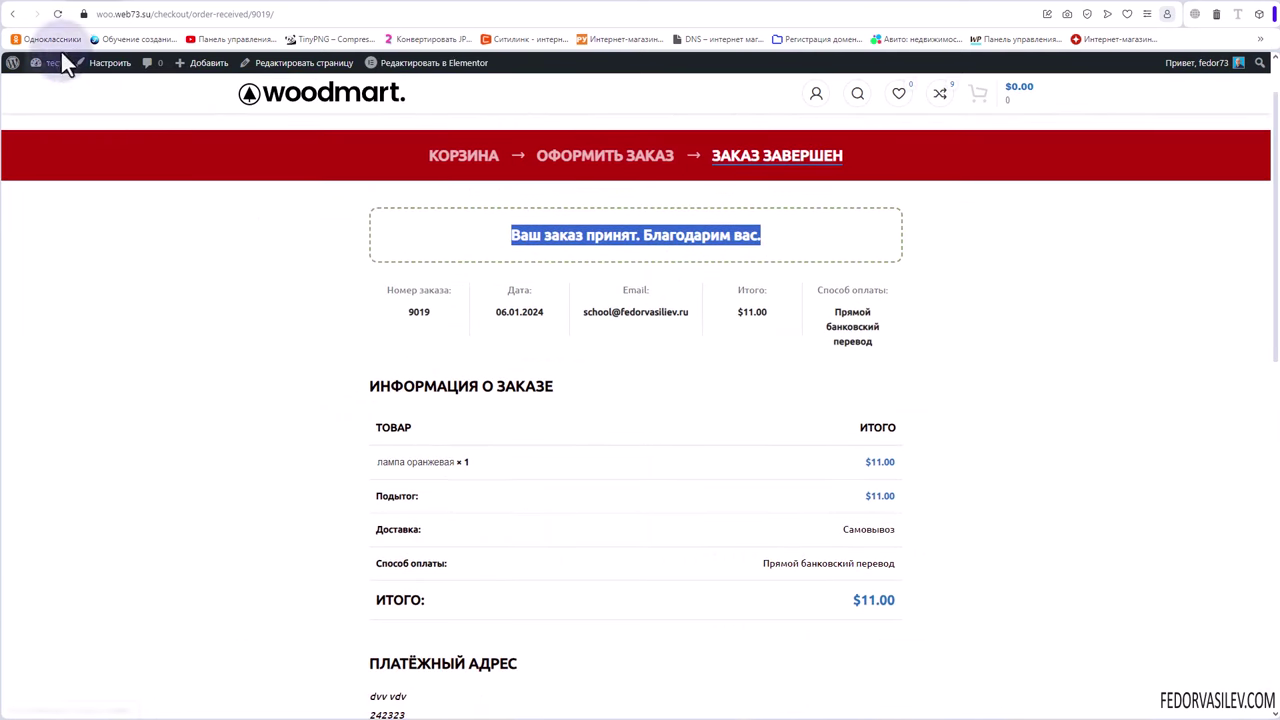
# Look over the billing field settings again and examine the order notes field on the checkout page for лампа классик.
pyautogui.click(14, 13)
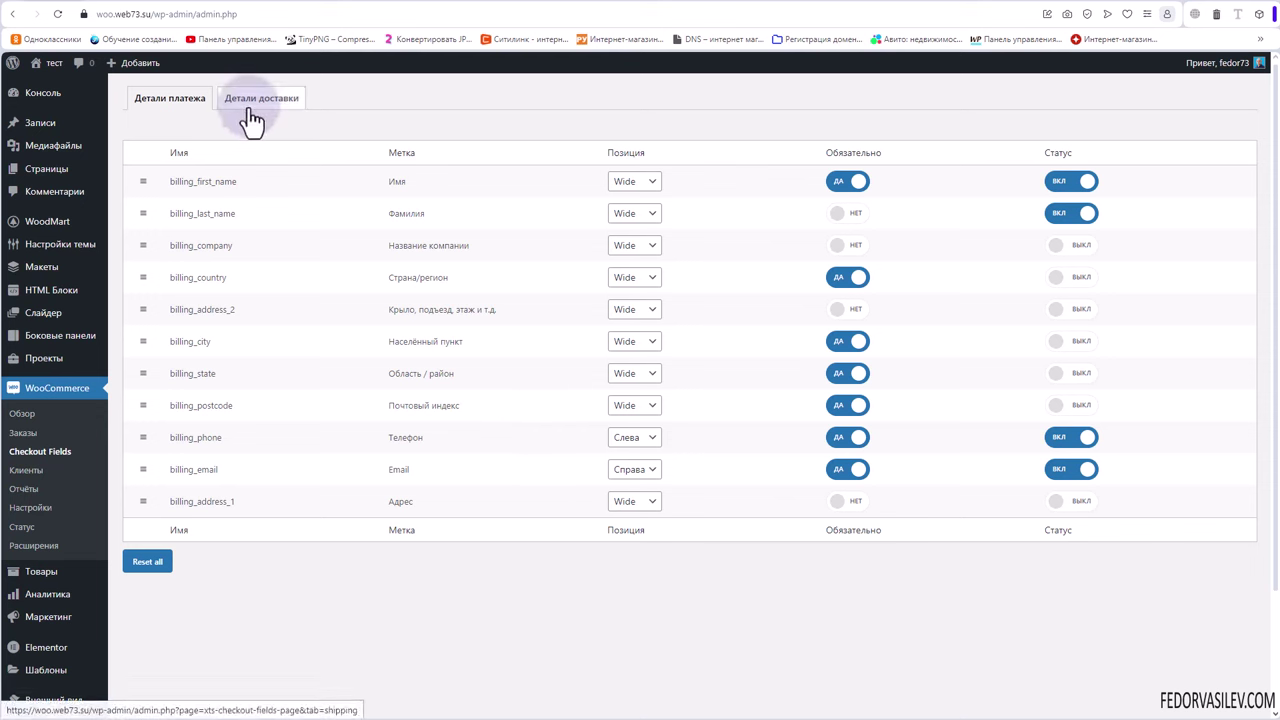
pyautogui.click(92, 8)
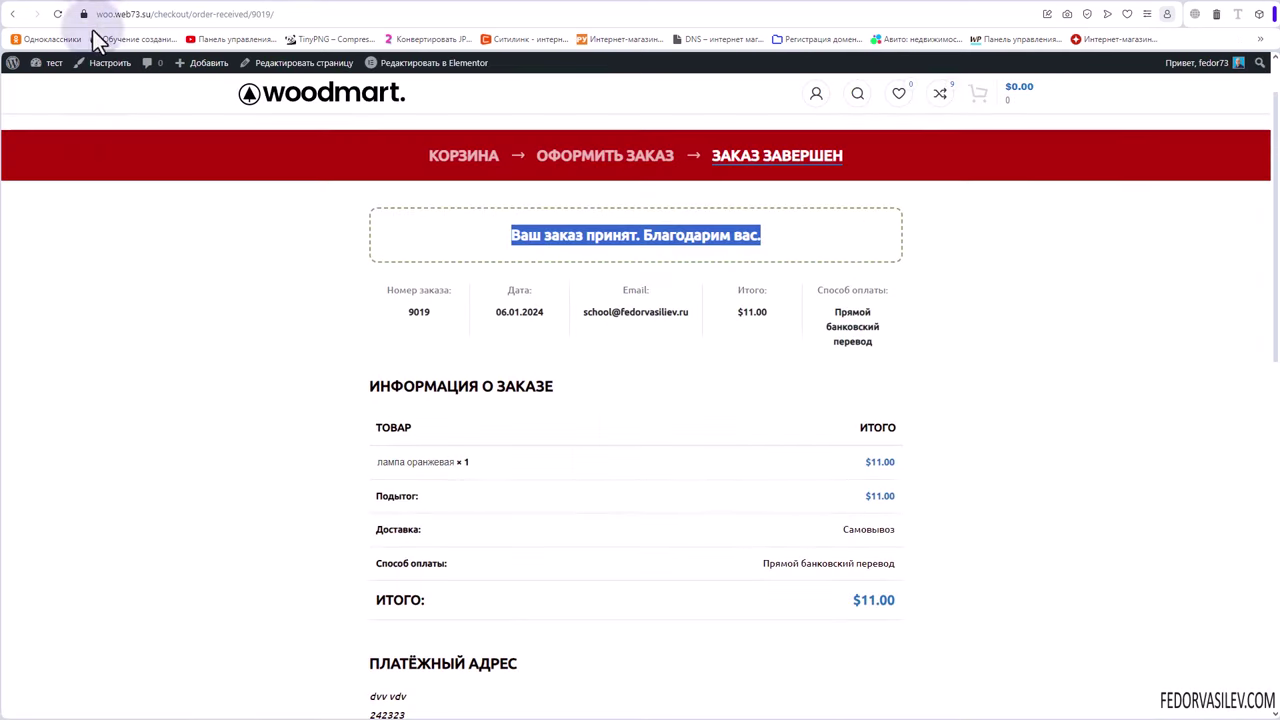
pyautogui.scroll(-3, 190, 330)
pyautogui.scroll(5, 187, 324)
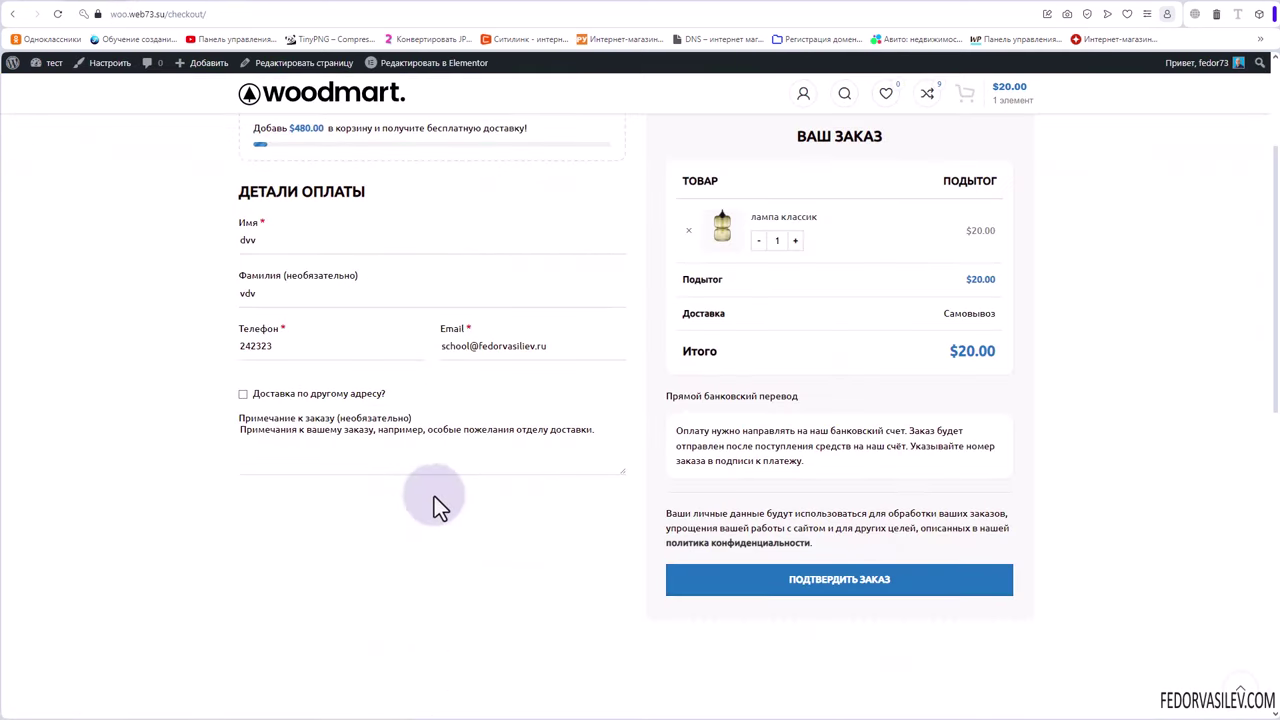
pyautogui.click(272, 455)
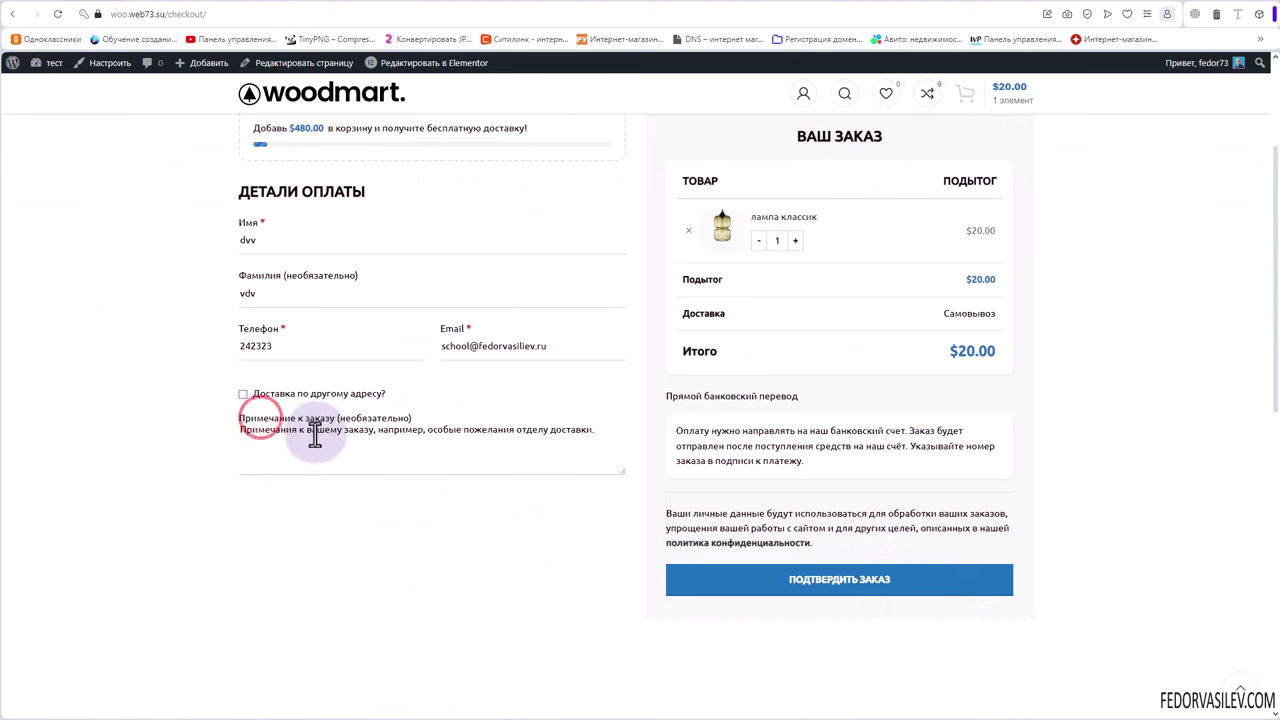
pyautogui.click(346, 460)
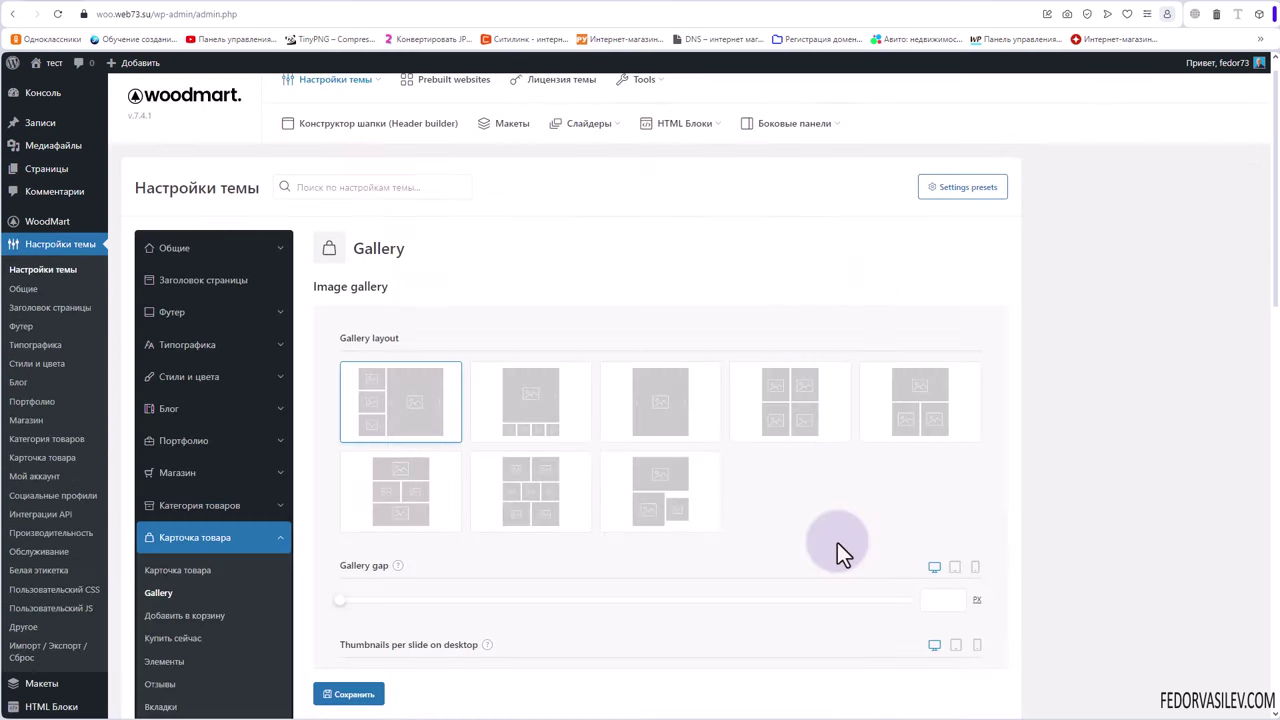
# Review the product page Gallery settings in the theme options, including the gallery layouts and the Gallery gap hint.
pyautogui.scroll(-2, 340, 445)
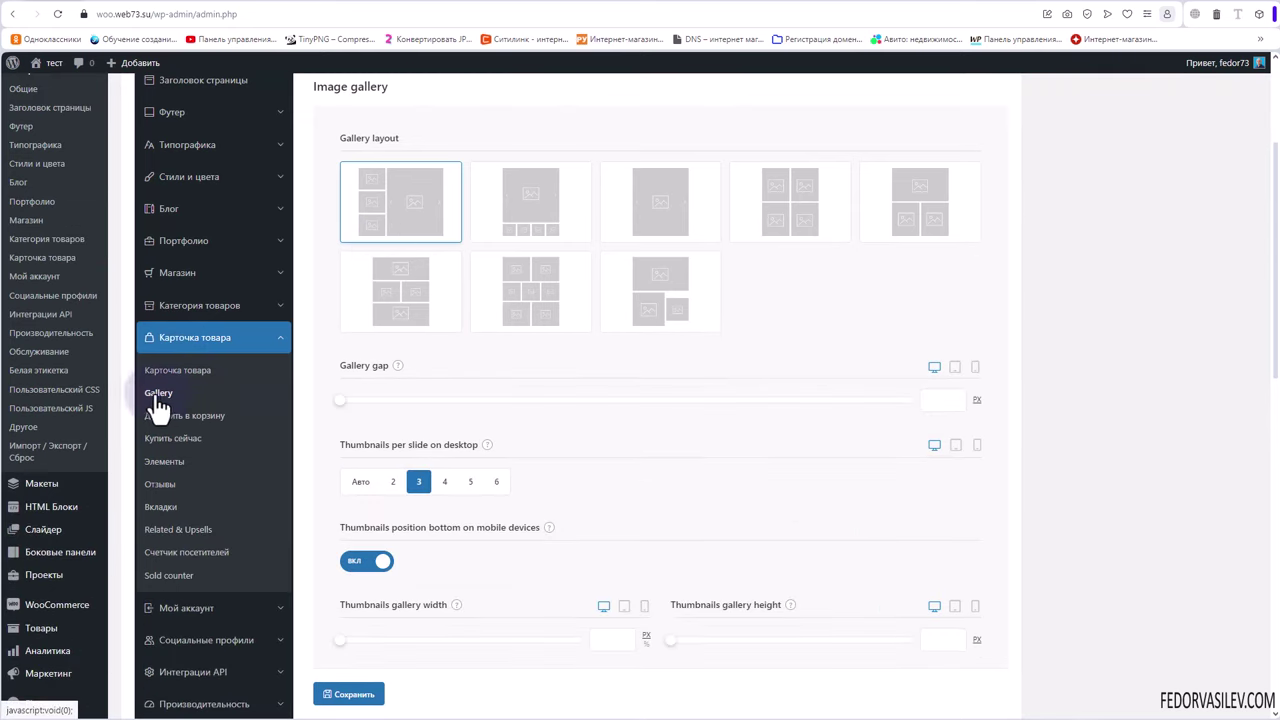
pyautogui.scroll(2, 458, 460)
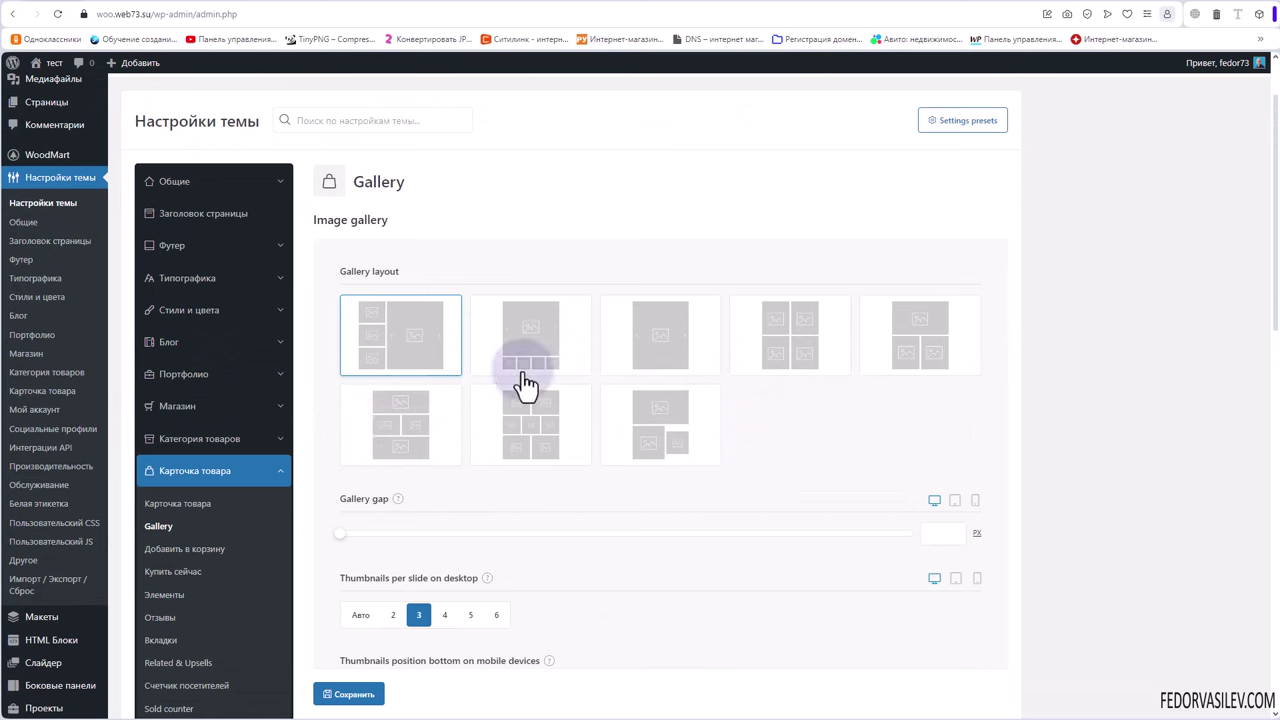
pyautogui.scroll(-2, 430, 325)
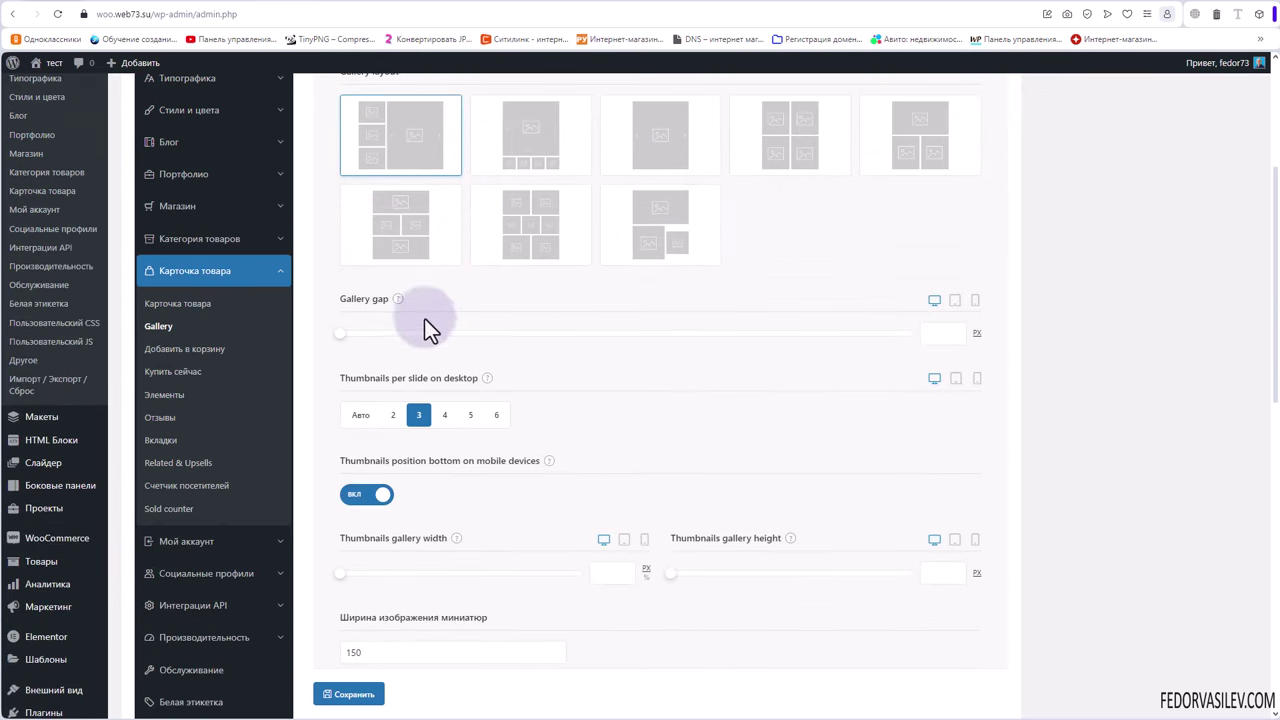
pyautogui.moveTo(398, 301)
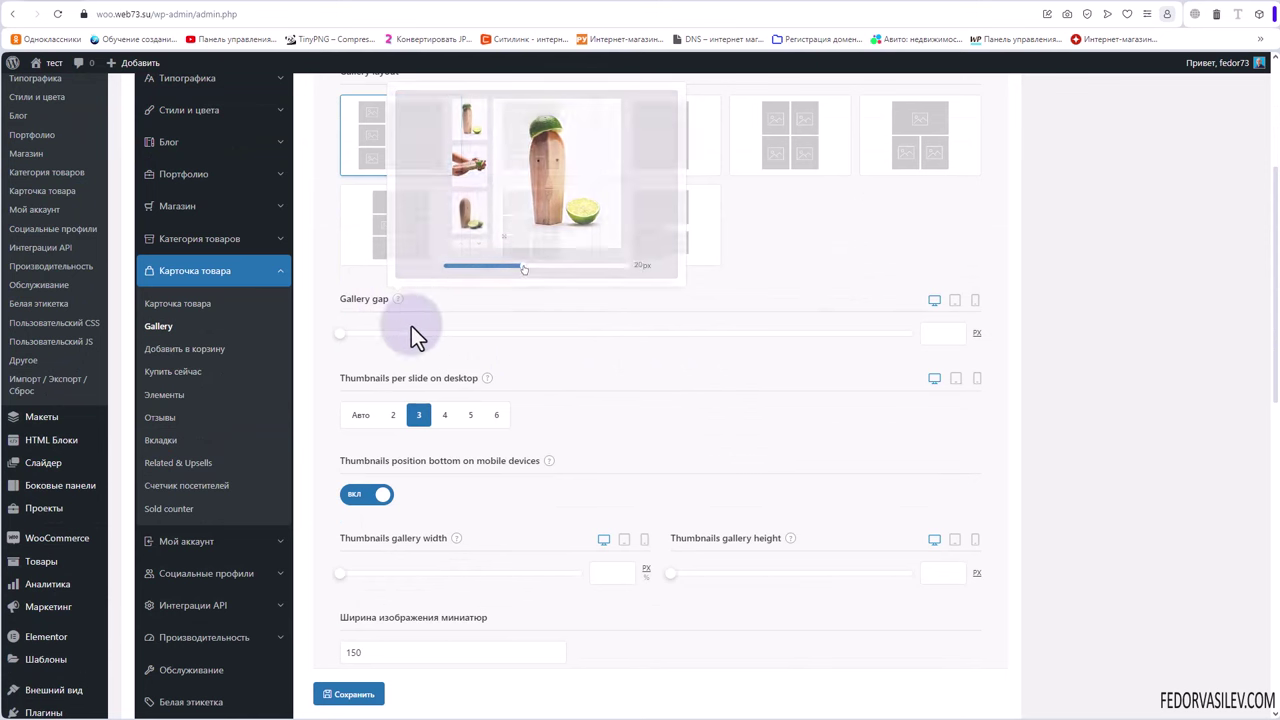
# Set the desktop Gallery gap to 0 px and view the option's tablet and mobile variants.
pyautogui.moveTo(344, 339)
pyautogui.mouseDown()
pyautogui.moveTo(526, 348)
pyautogui.moveTo(343, 331)
pyautogui.mouseUp()
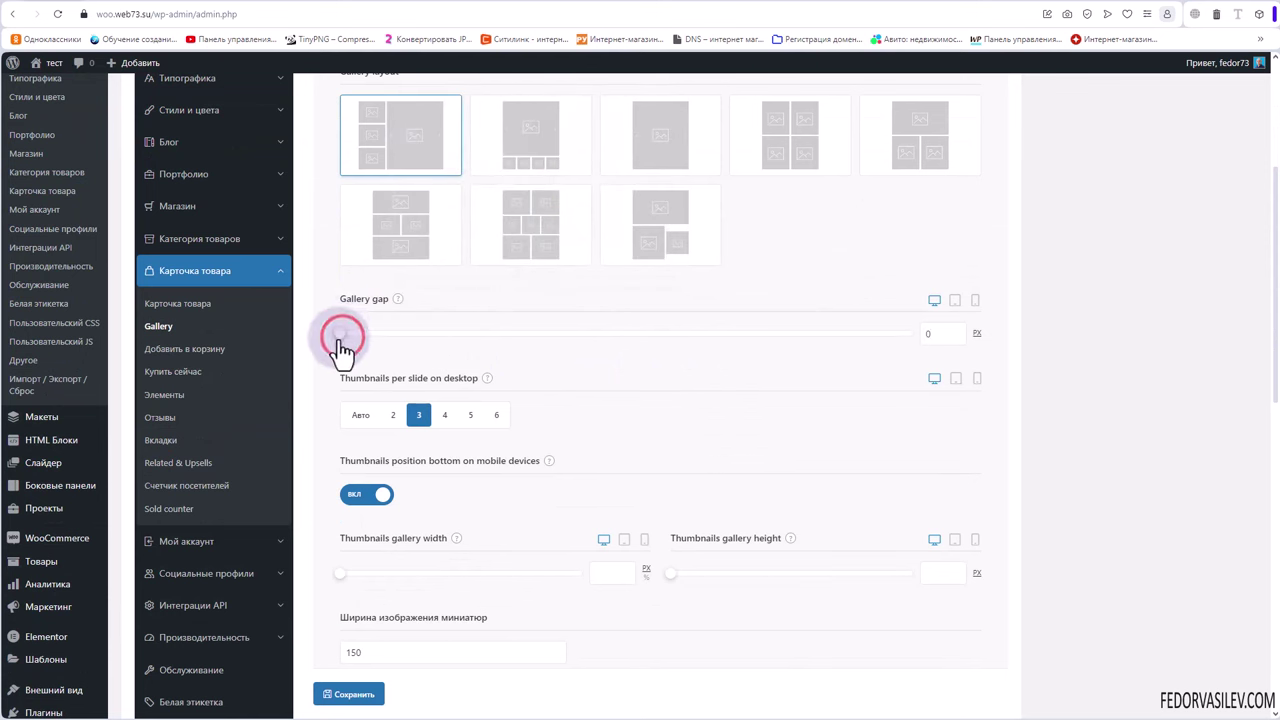
pyautogui.click(934, 301)
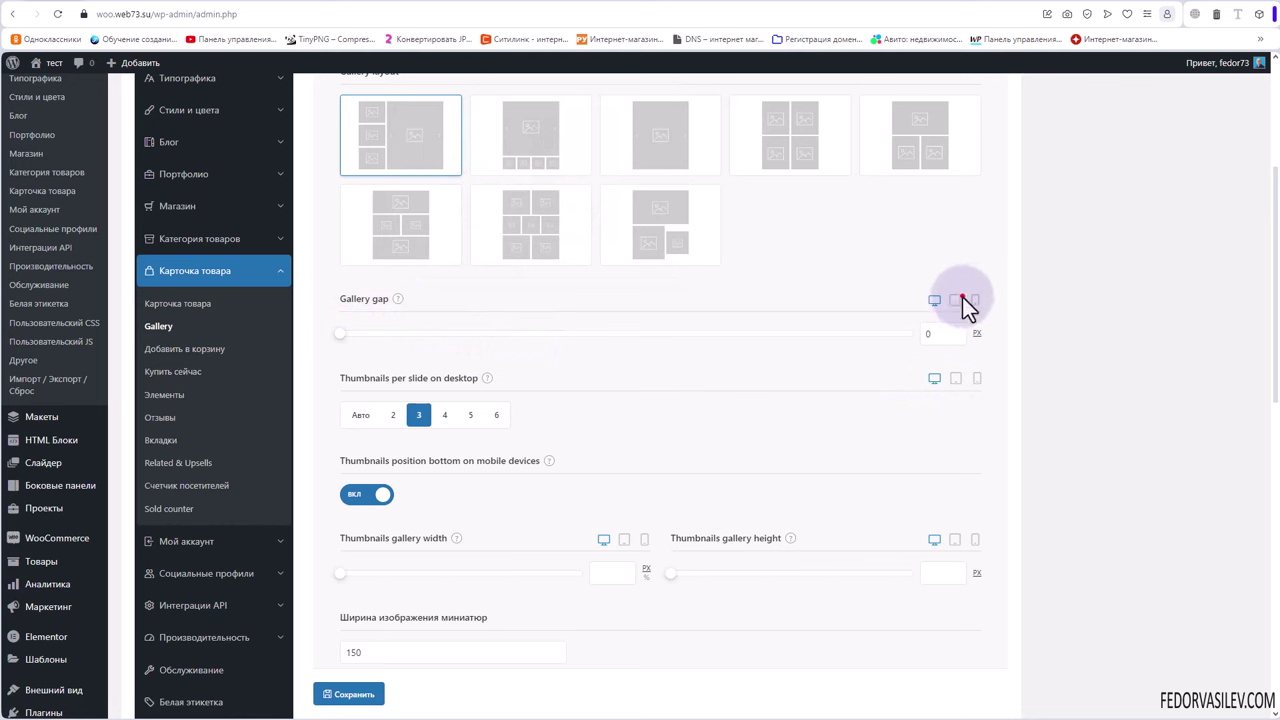
pyautogui.click(956, 301)
pyautogui.click(975, 300)
pyautogui.click(934, 300)
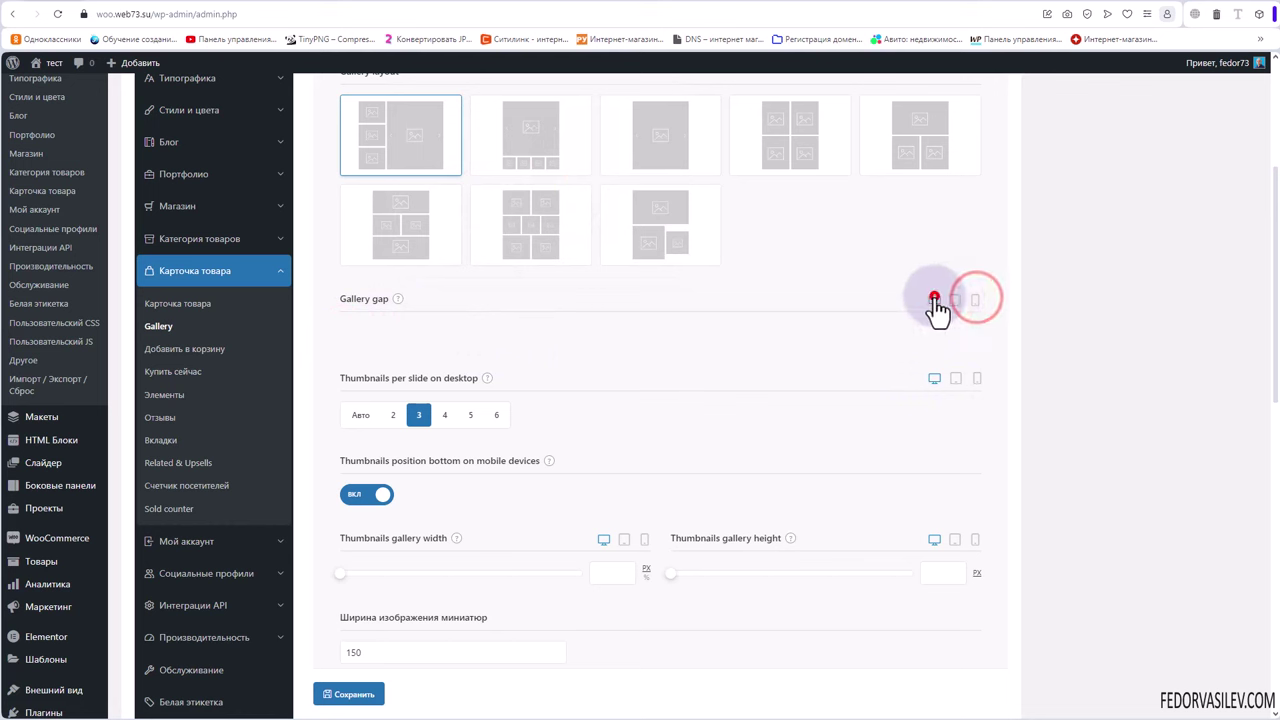
pyautogui.moveTo(549, 463)
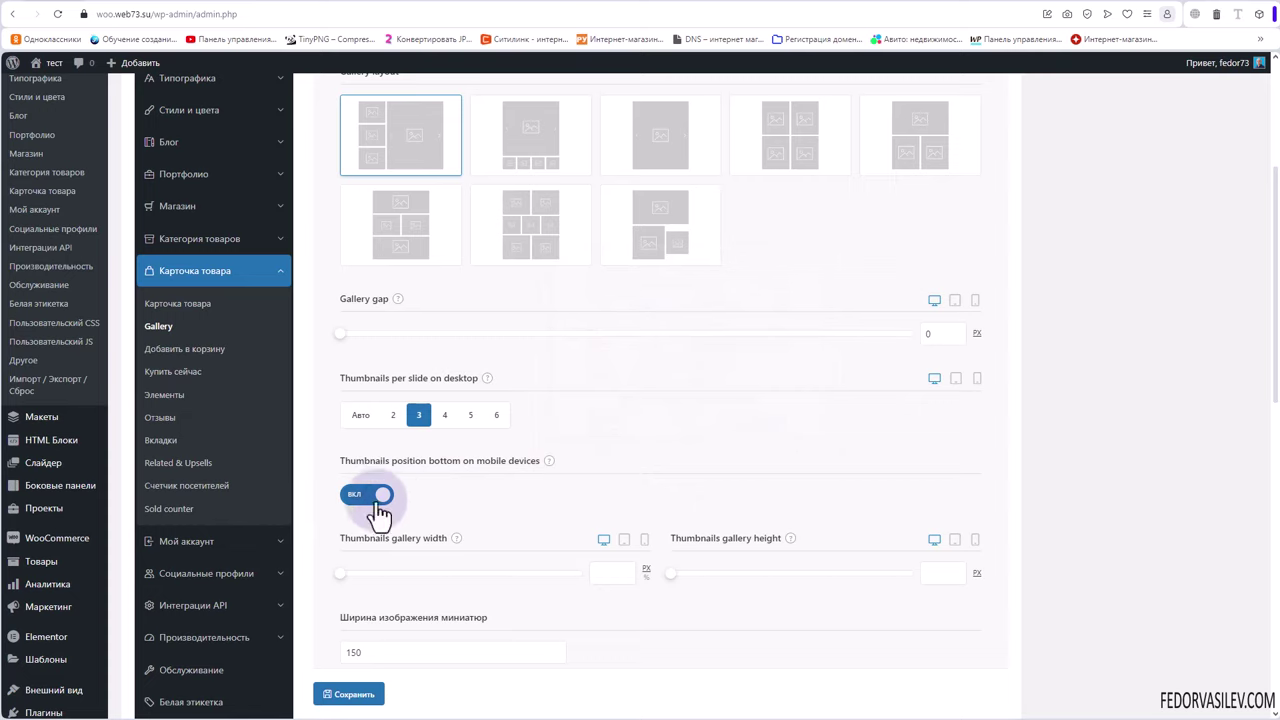
# View the hints for Thumbnails gallery width and Thumbnails gallery height, and set both desktop values to 0 px.
pyautogui.scroll(-2, 505, 476)
pyautogui.moveTo(457, 345)
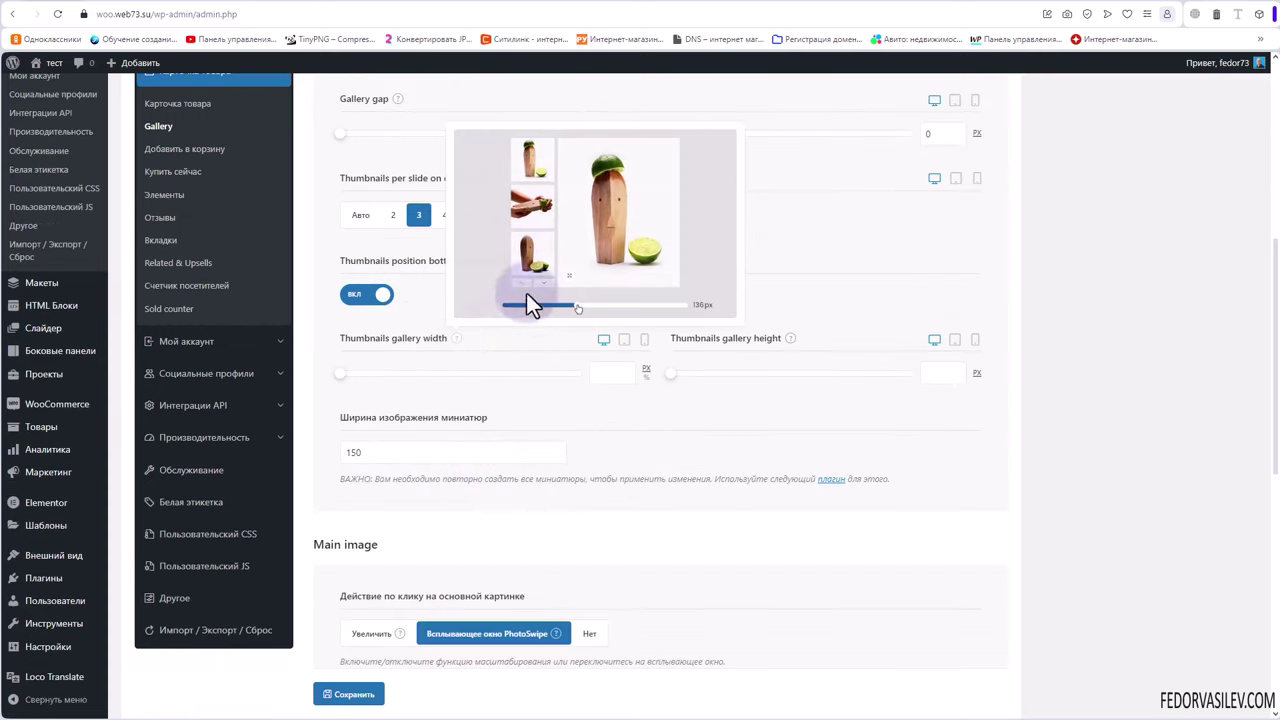
pyautogui.moveTo(343, 374)
pyautogui.mouseDown()
pyautogui.moveTo(430, 380)
pyautogui.moveTo(332, 380)
pyautogui.mouseUp()
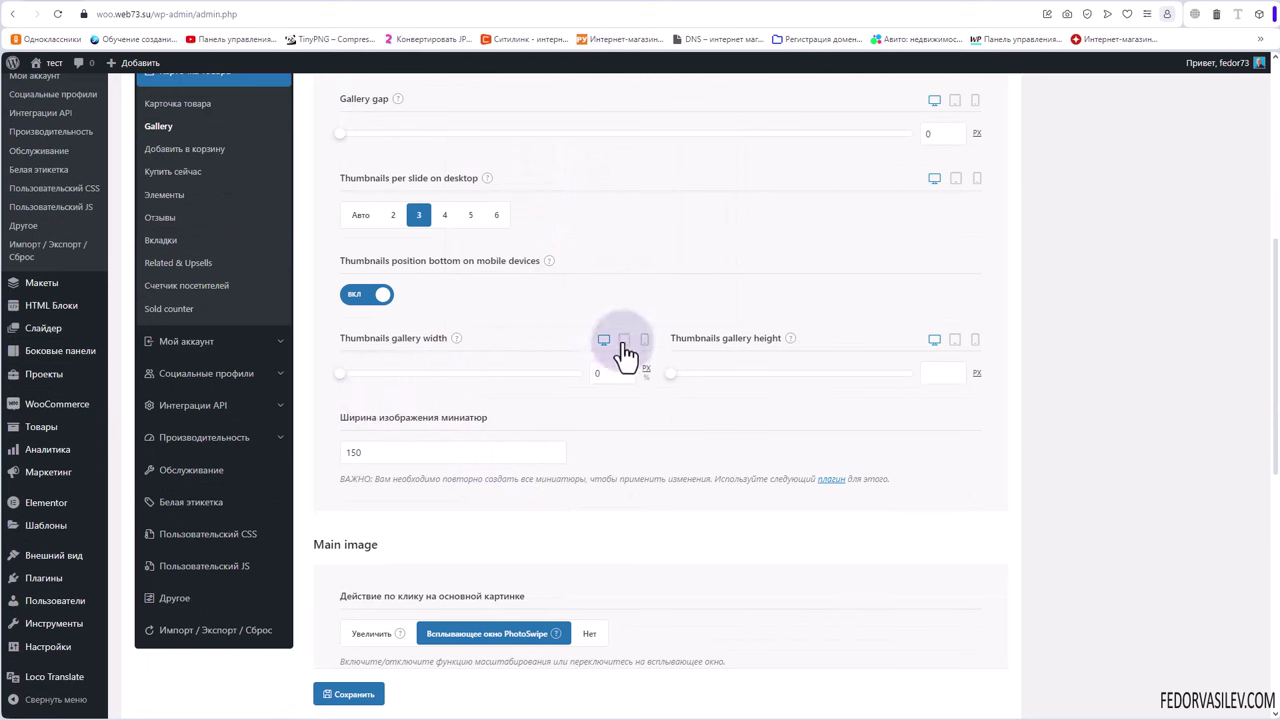
pyautogui.moveTo(789, 338)
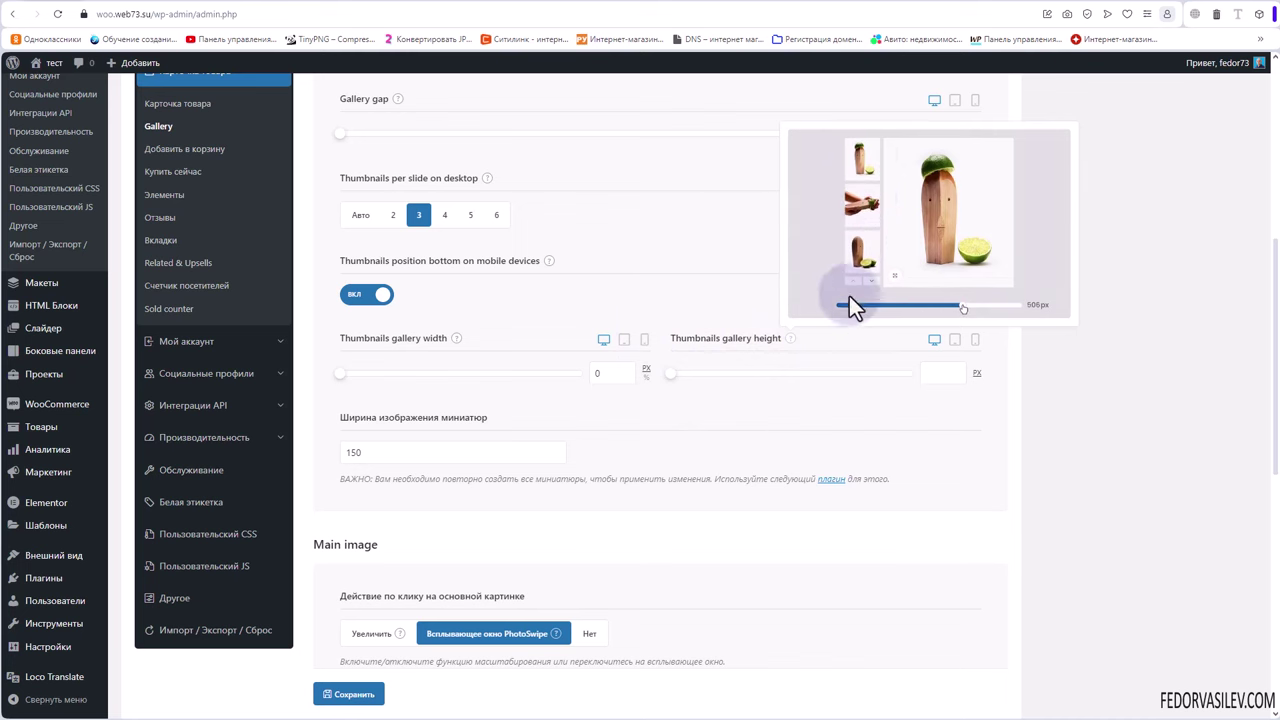
pyautogui.moveTo(672, 390)
pyautogui.mouseDown()
pyautogui.moveTo(766, 391)
pyautogui.moveTo(670, 378)
pyautogui.mouseUp()
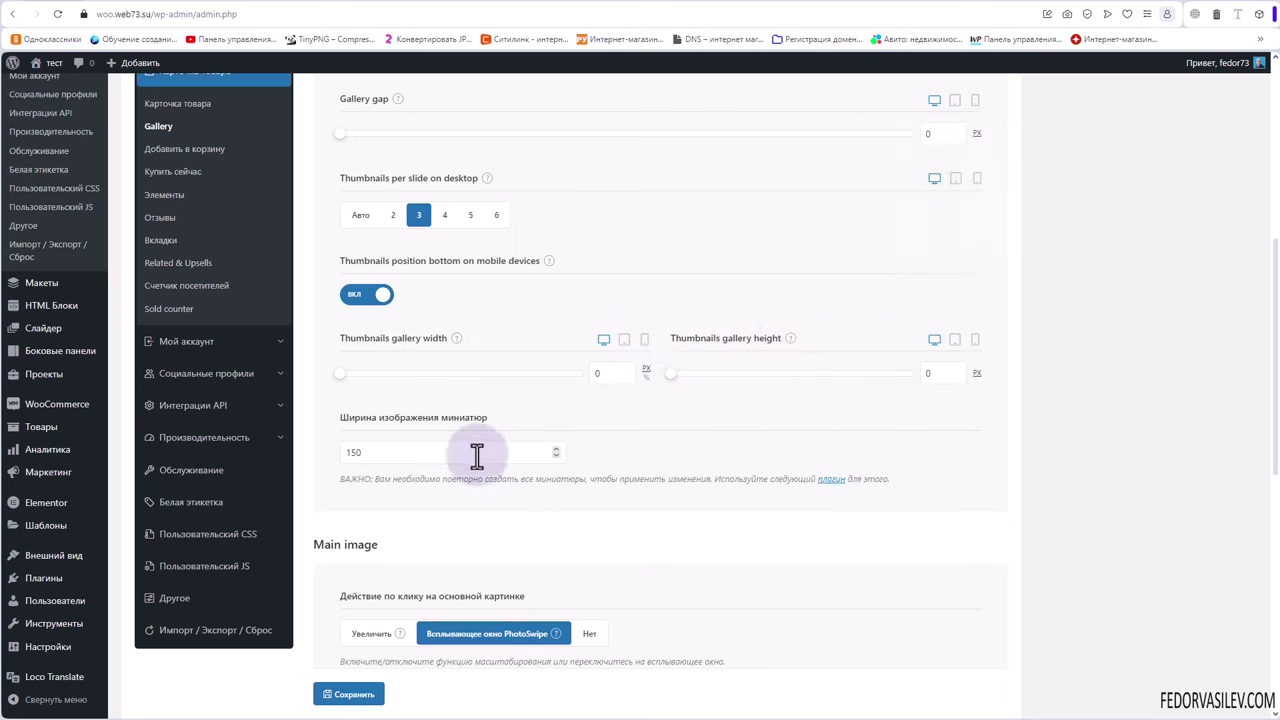
# Look over the remaining Gallery options, including the main image and carousel settings, and return to the Gallery layout choices.
pyautogui.scroll(-4, 460, 452)
pyautogui.scroll(-2, 453, 462)
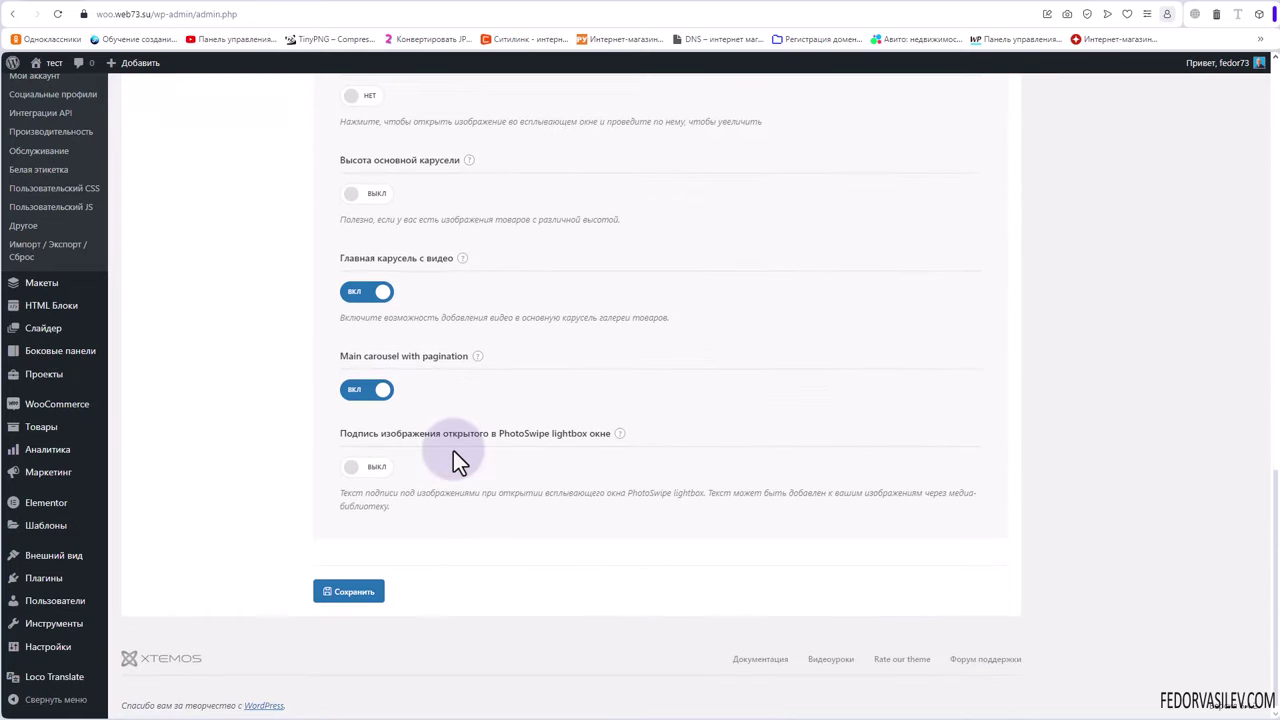
pyautogui.scroll(7, 453, 462)
pyautogui.scroll(3, 453, 452)
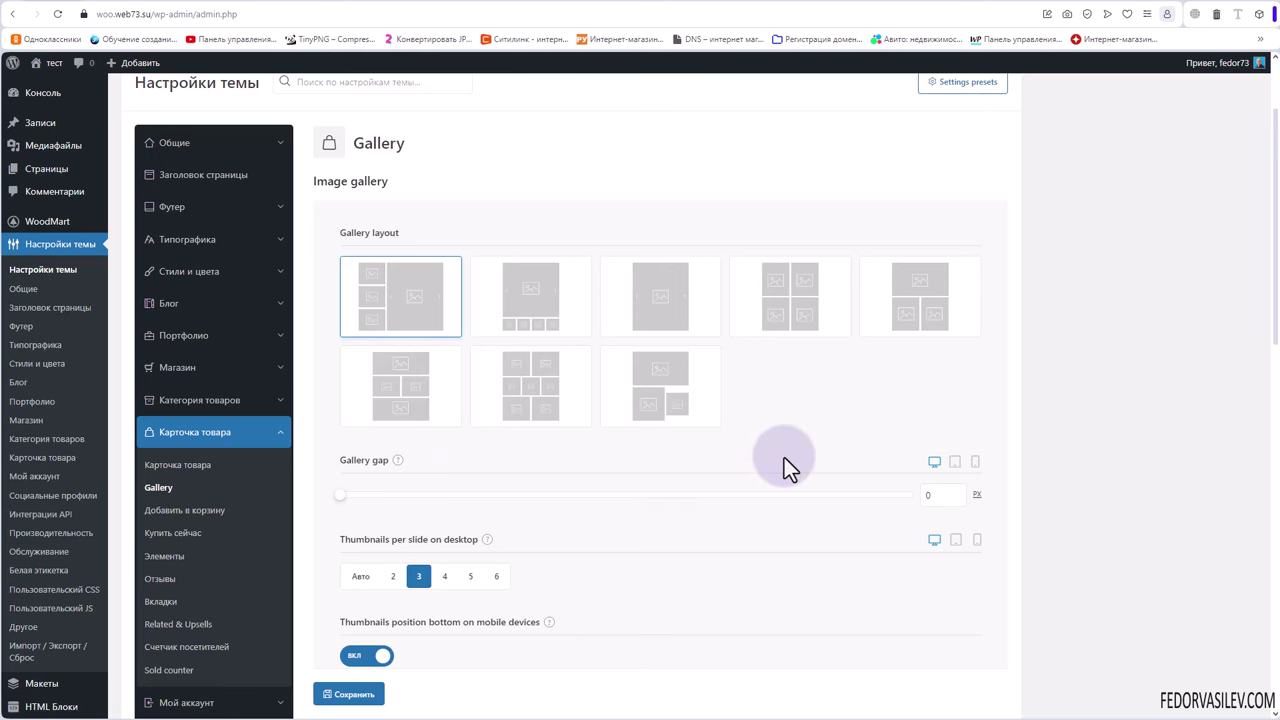
pyautogui.scroll(2, 584, 451)
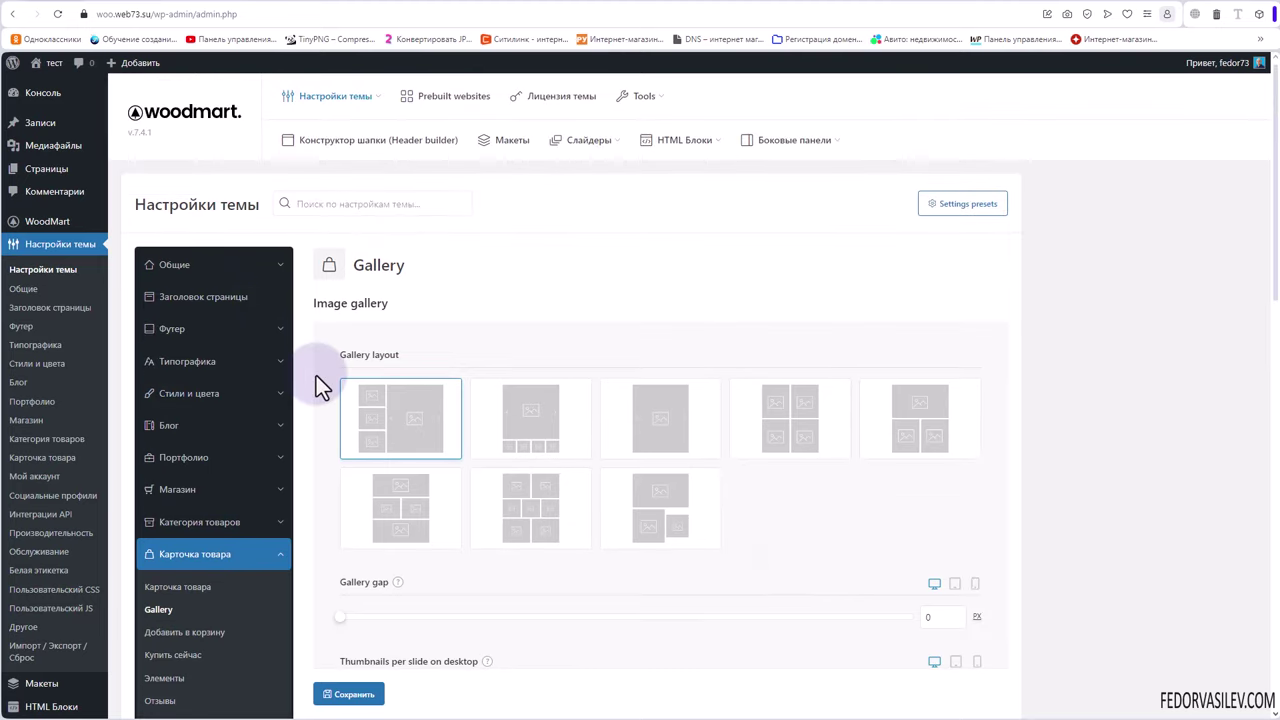